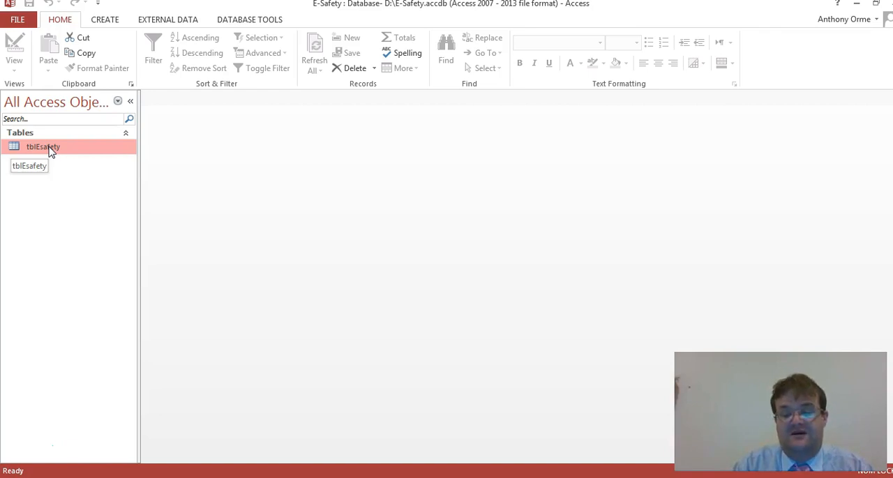
- Open the tblEsafety table, look through its records down to the end, and close it
double_click(50, 149)
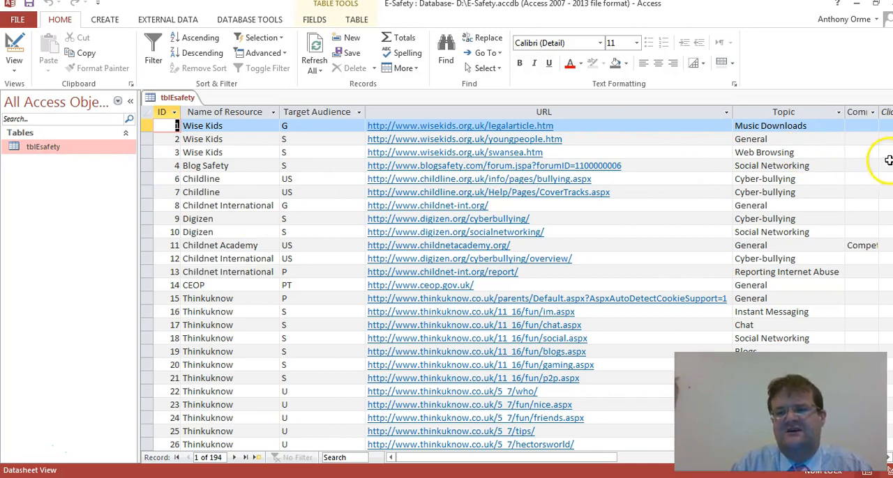
left_click_drag(892, 155, 892, 433)
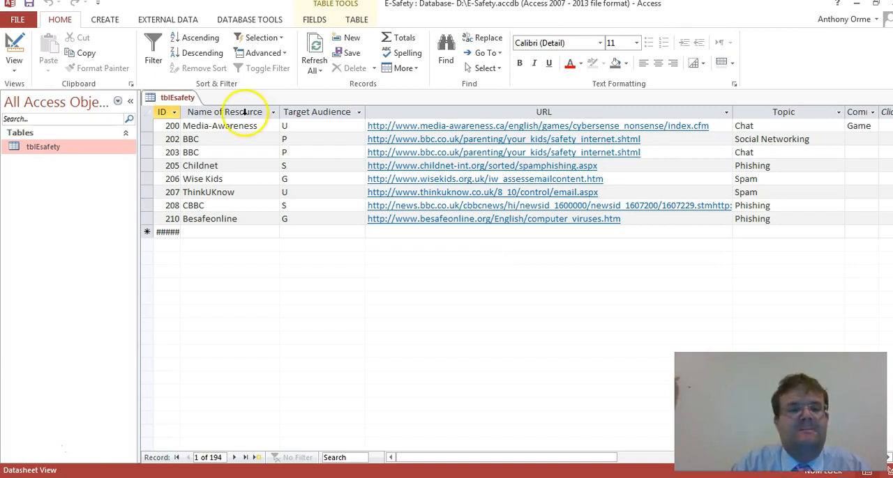
right_click(161, 99)
left_click(178, 129)
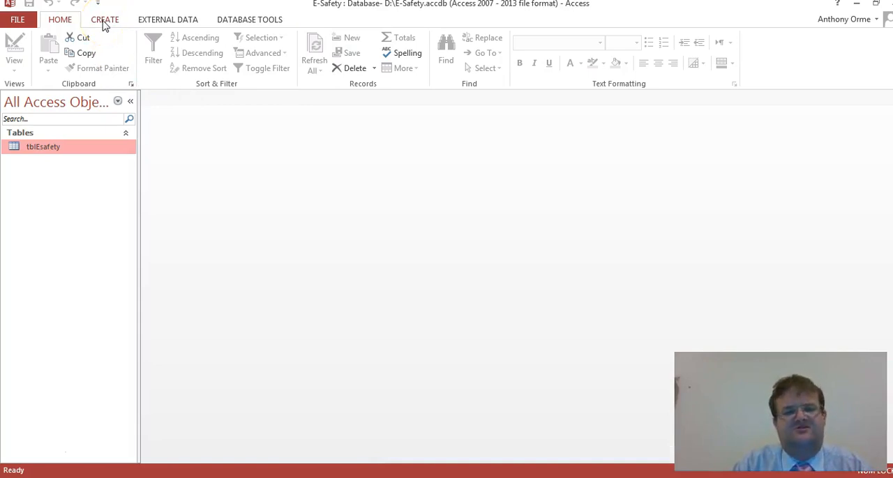
- Start a new form with the Form Wizard, based on the tblEsafety table and including all of its fields
left_click(104, 21)
left_click(335, 39)
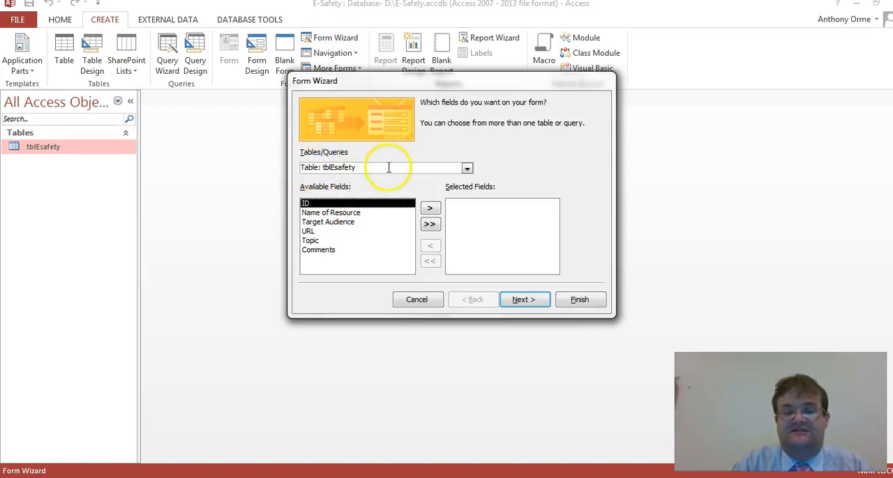
left_click(466, 168)
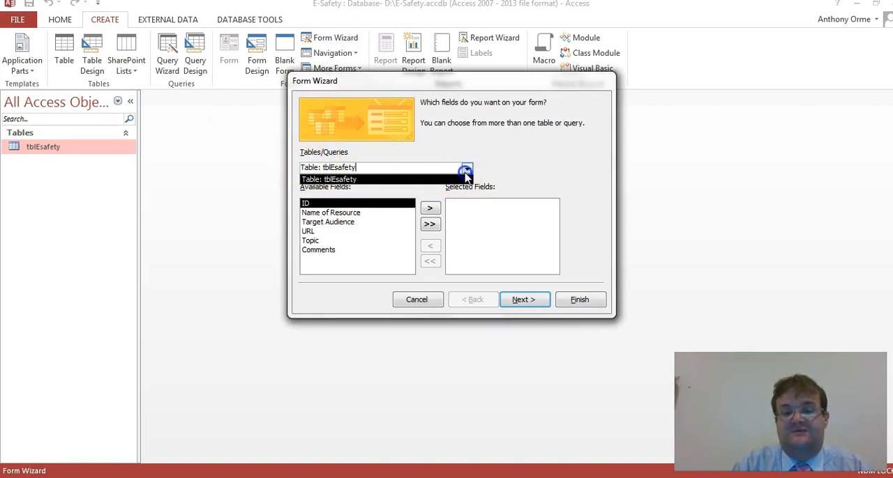
left_click(414, 180)
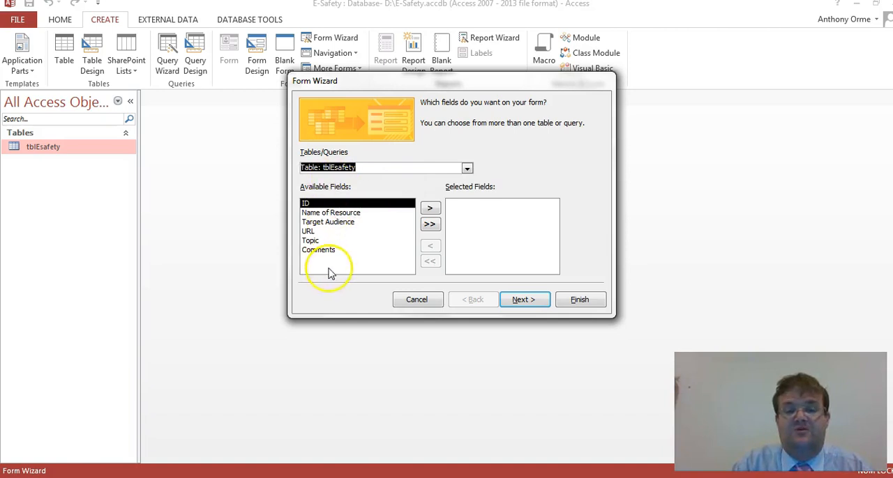
left_click(431, 224)
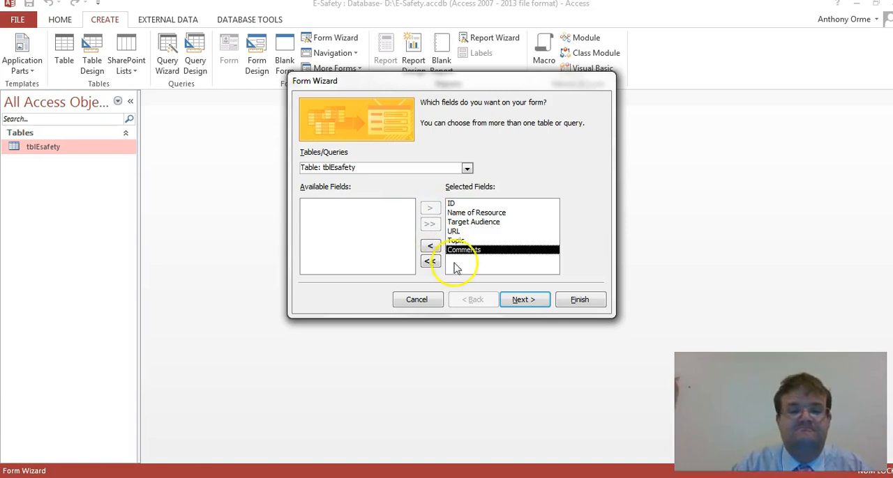
left_click(522, 301)
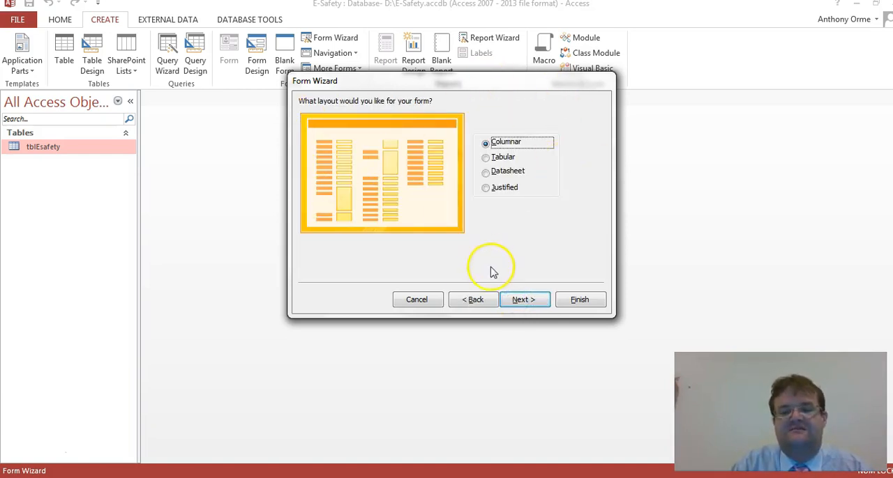
- Keep the Columnar layout, title the form "E-Safety Resources for Schools", and finish the wizard with the form opened for viewing
left_click(523, 301)
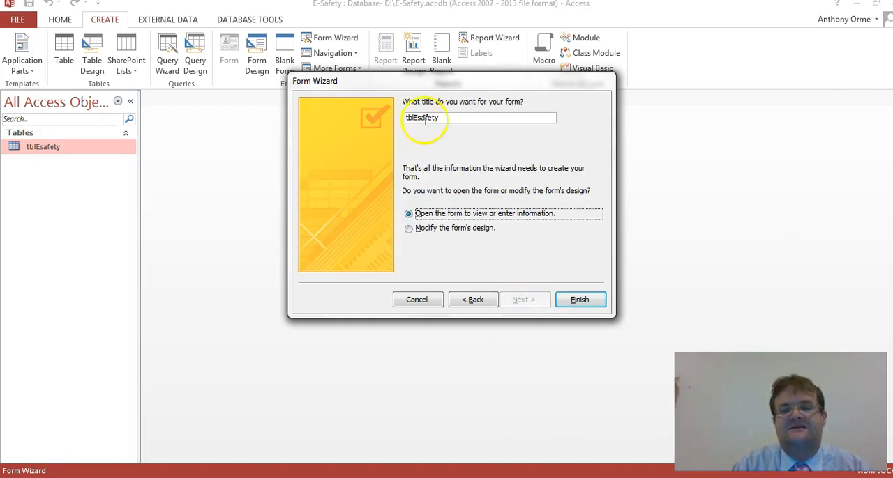
left_click_drag(488, 117, 408, 117)
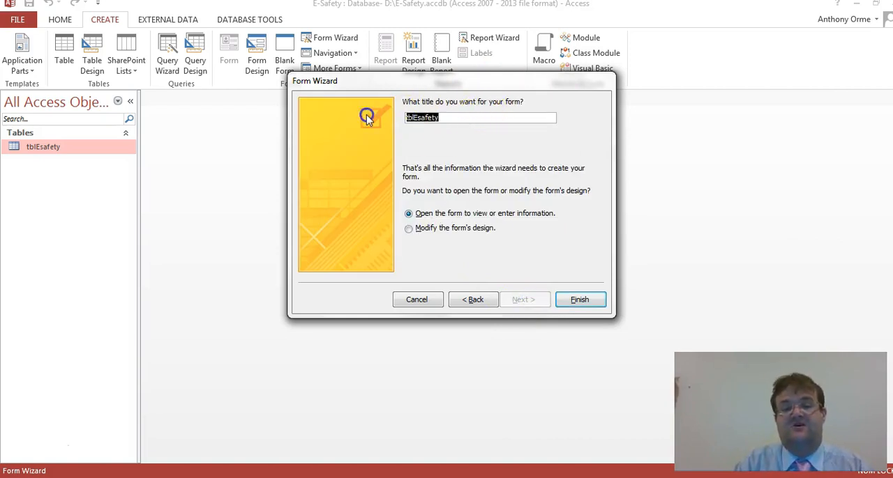
type("E-Safety")
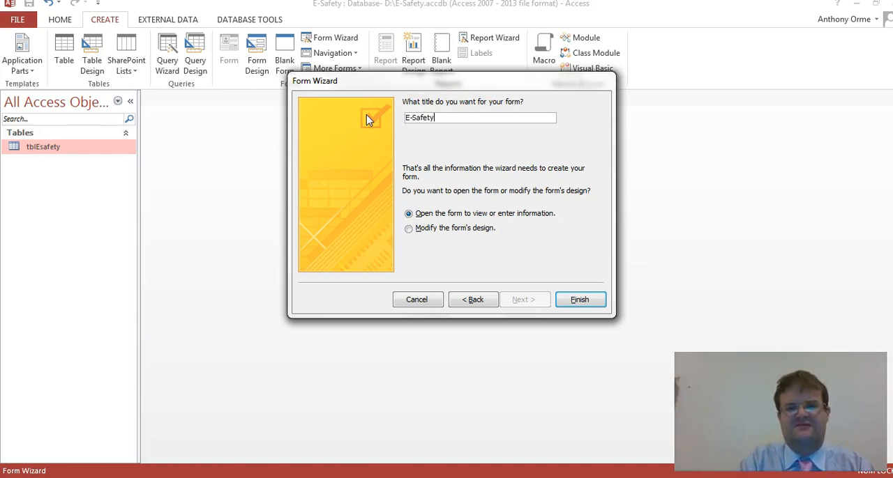
type(" Resources for Schools")
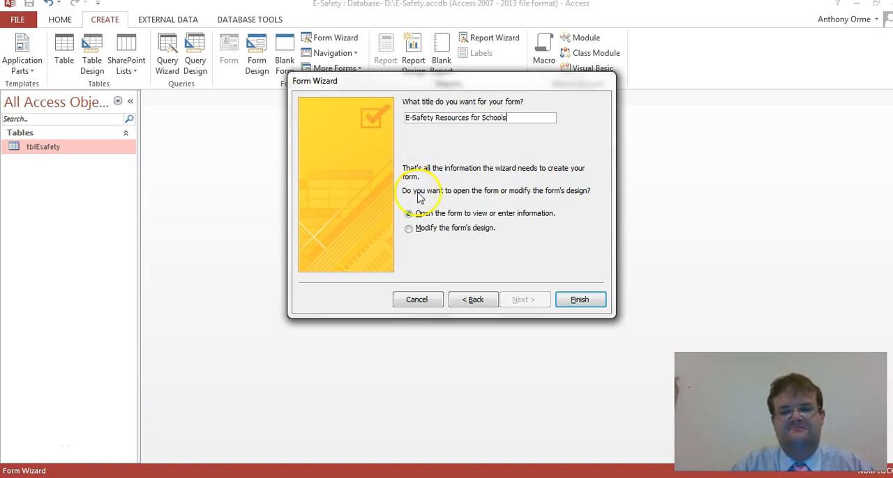
left_click(579, 300)
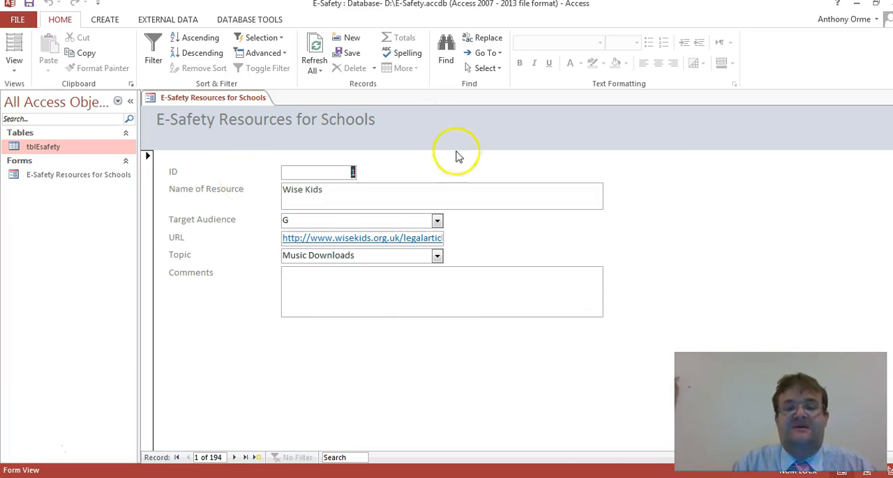
- Examine the available choices for Target Audience and Topic on the form without changing them
left_click(438, 221)
left_click(438, 221)
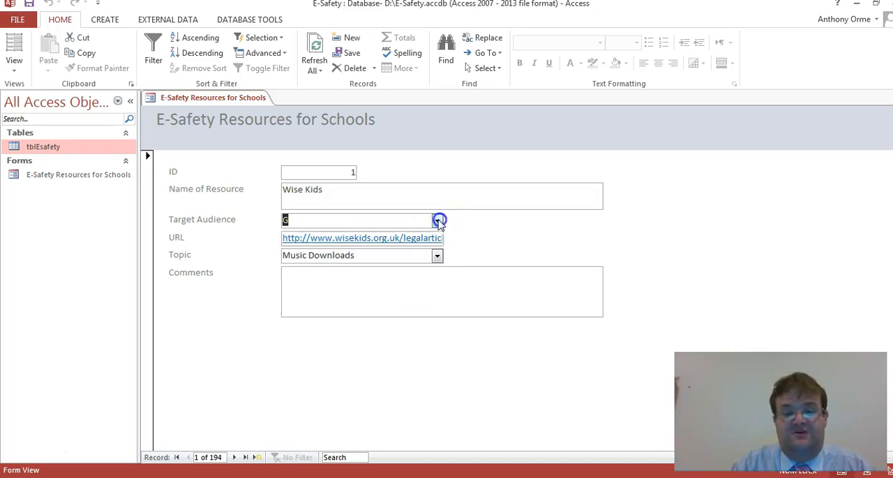
left_click(438, 257)
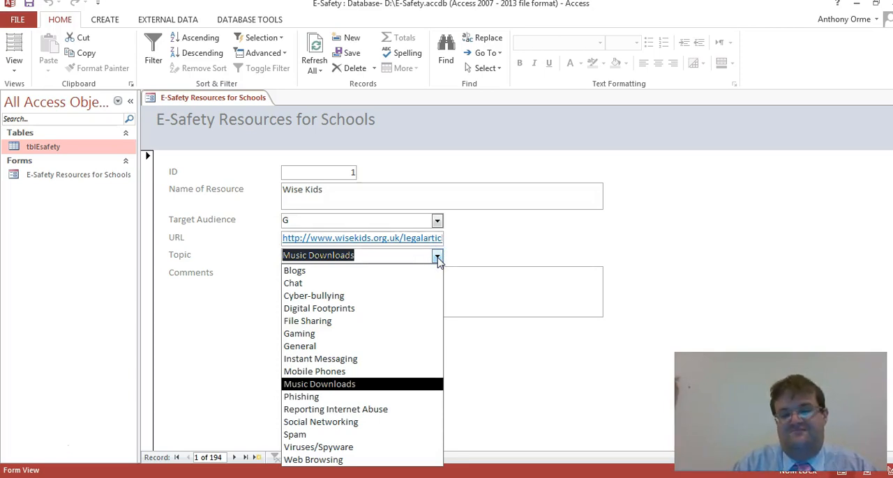
left_click(437, 257)
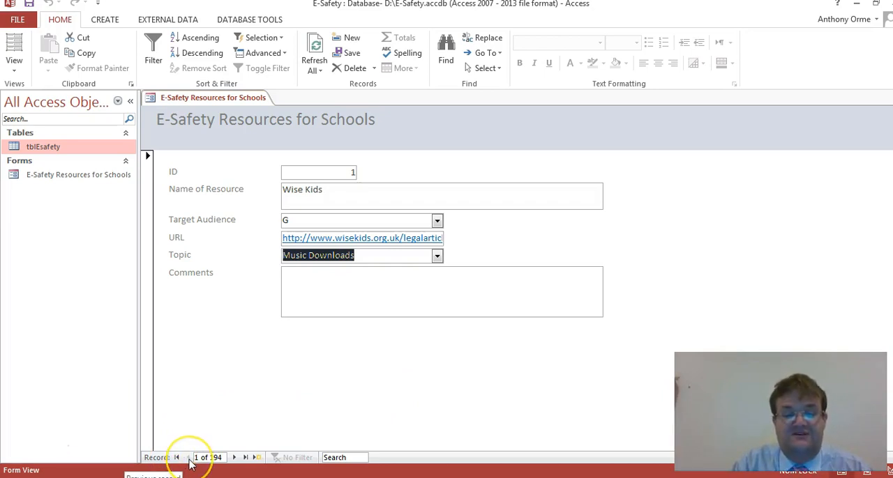
- Browse the form's records forward and back, and go to the last record
left_click(233, 458)
left_click(233, 459)
left_click(233, 458)
left_click(187, 458)
left_click(245, 457)
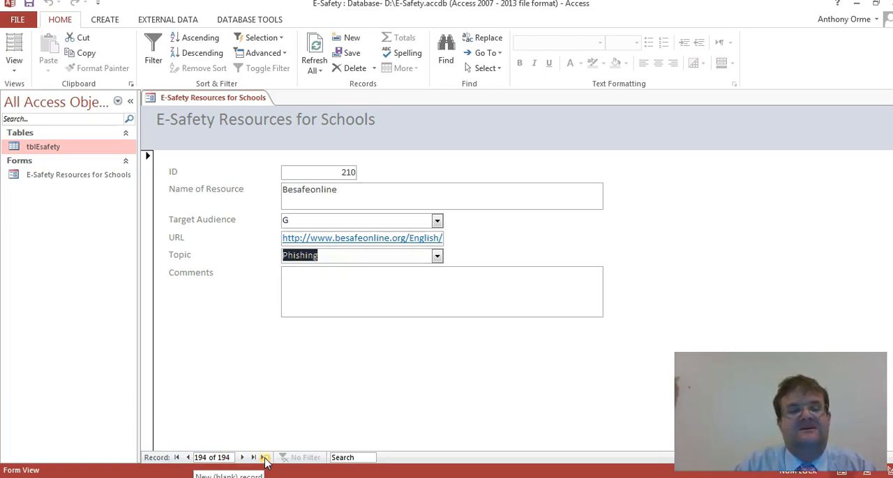
- Switch the form to Design View and extend the Detail section down past the 9 mark on the vertical ruler
left_click(15, 66)
left_click(43, 150)
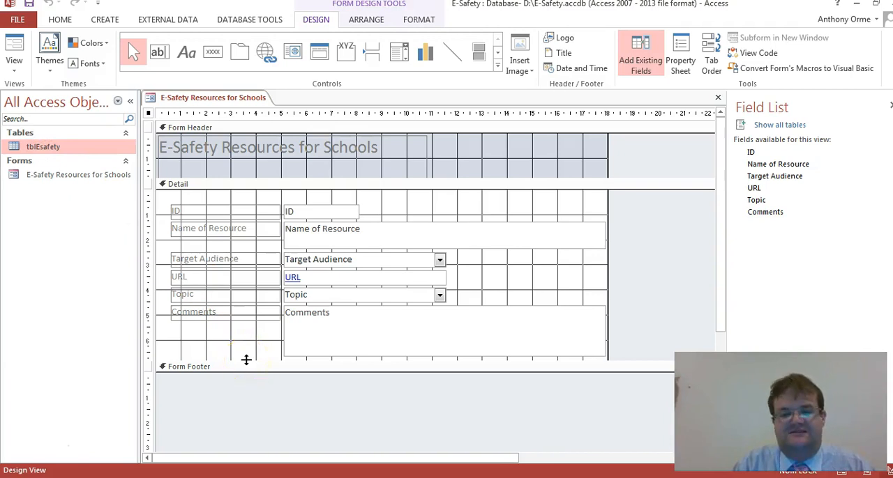
left_click_drag(246, 360, 255, 419)
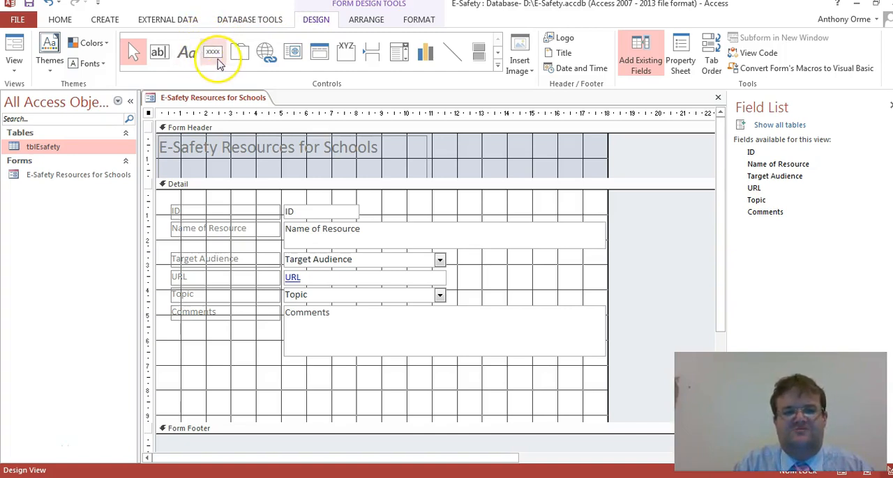
- Add a Go To First Record command button below the Comments label, showing the text "First Record" and keeping the default name
left_click(224, 56)
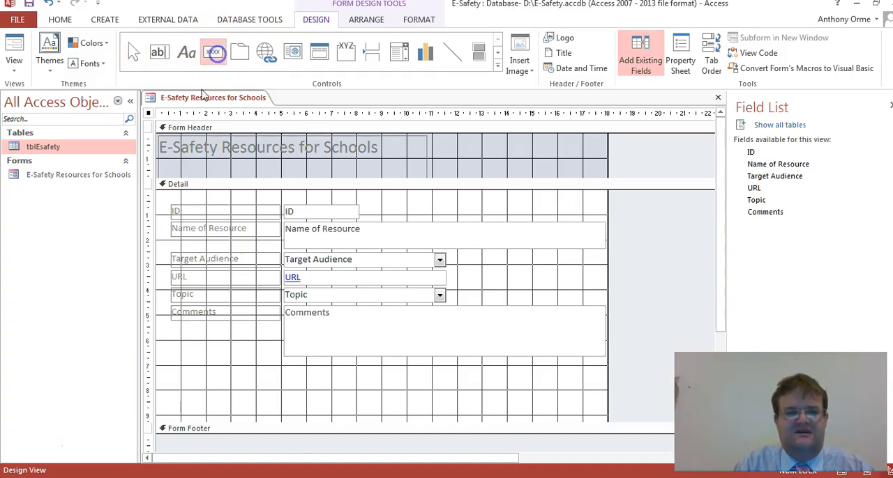
left_click(173, 383)
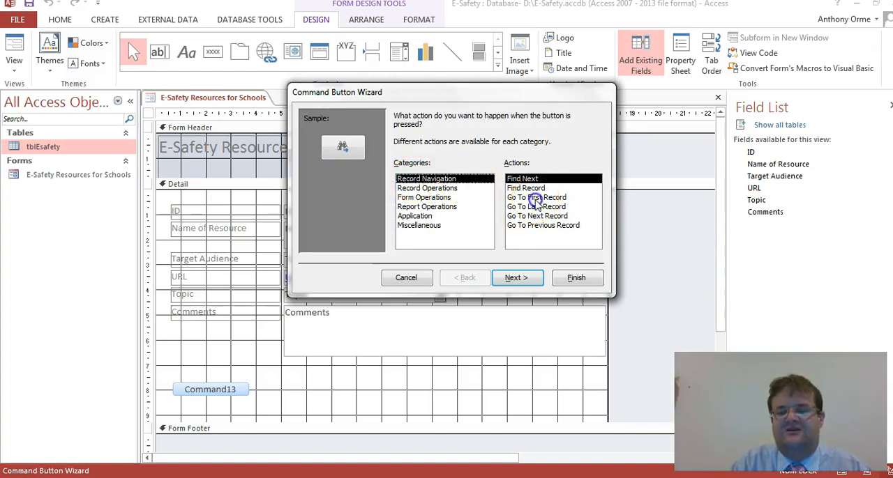
left_click(536, 198)
left_click(517, 277)
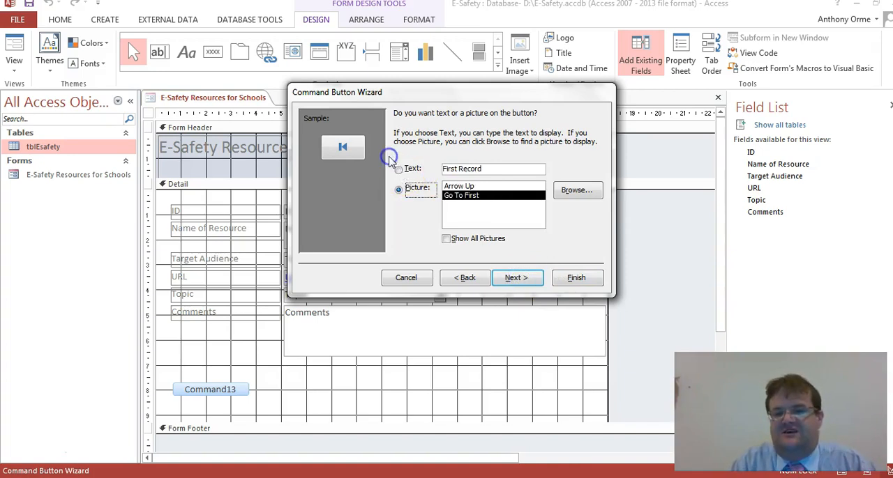
left_click(399, 170)
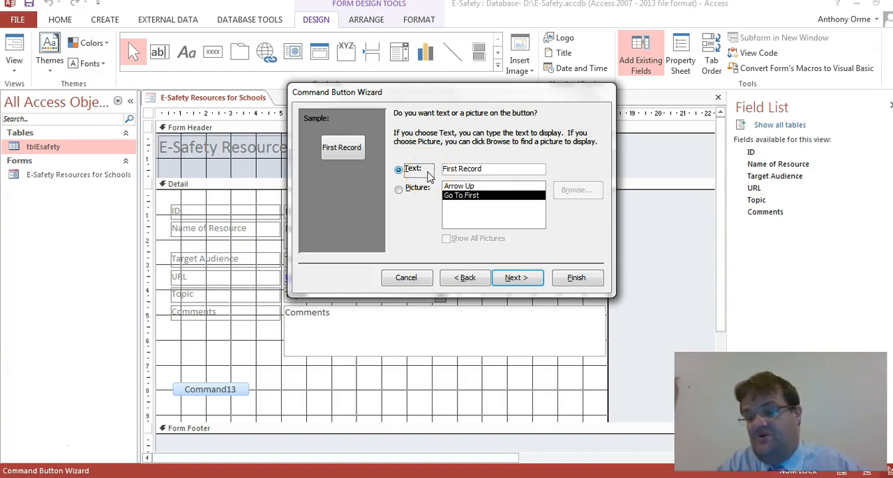
left_click(524, 279)
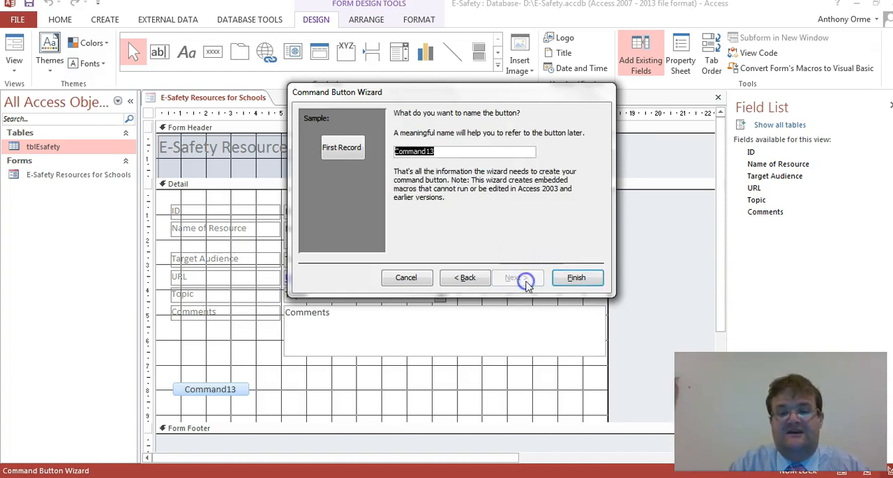
left_click(574, 277)
- Add a Go To Last Record command button beside the First Record button, showing the text "Last Record"
left_click(213, 52)
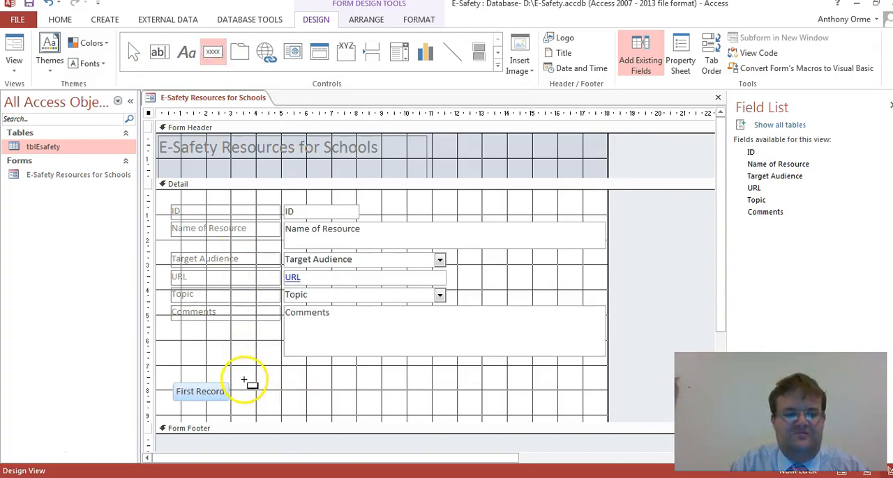
left_click(243, 380)
left_click(536, 206)
left_click(530, 279)
left_click(408, 169)
left_click(514, 278)
left_click(574, 279)
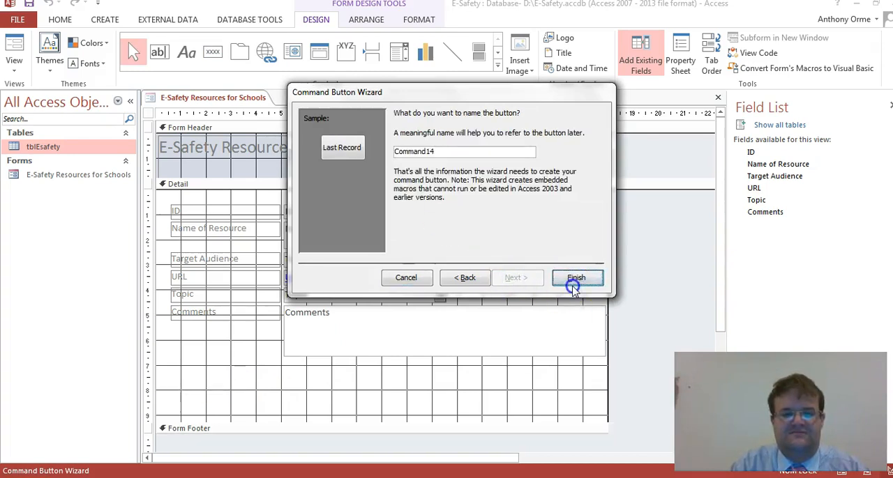
- Add a Go To Next Record command button beside the Last Record button, showing the text "Next Record"
left_click(215, 57)
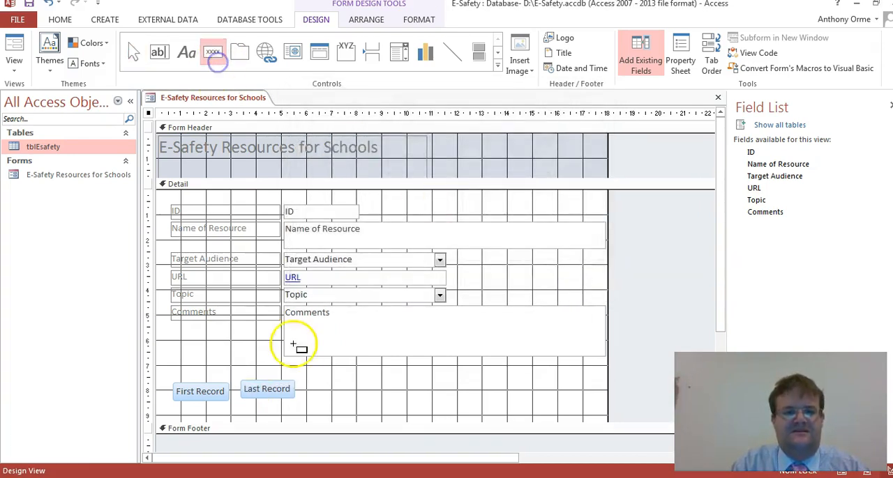
left_click(309, 384)
left_click(533, 216)
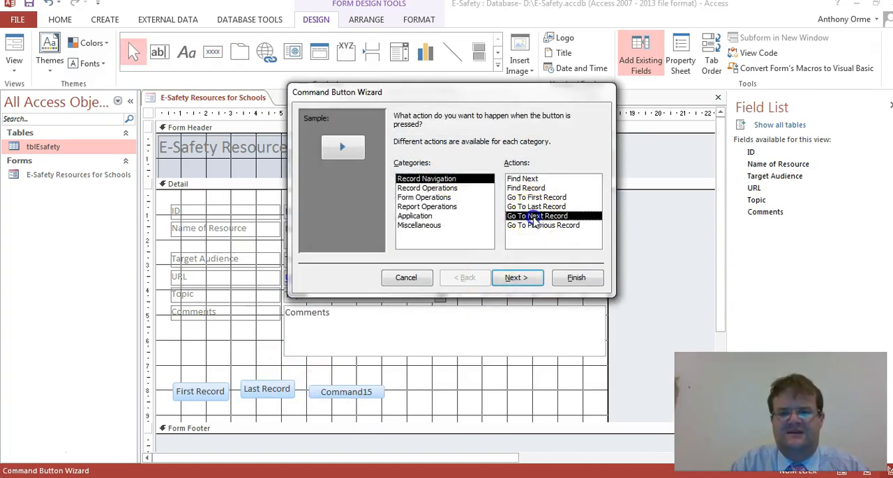
left_click(517, 278)
left_click(413, 169)
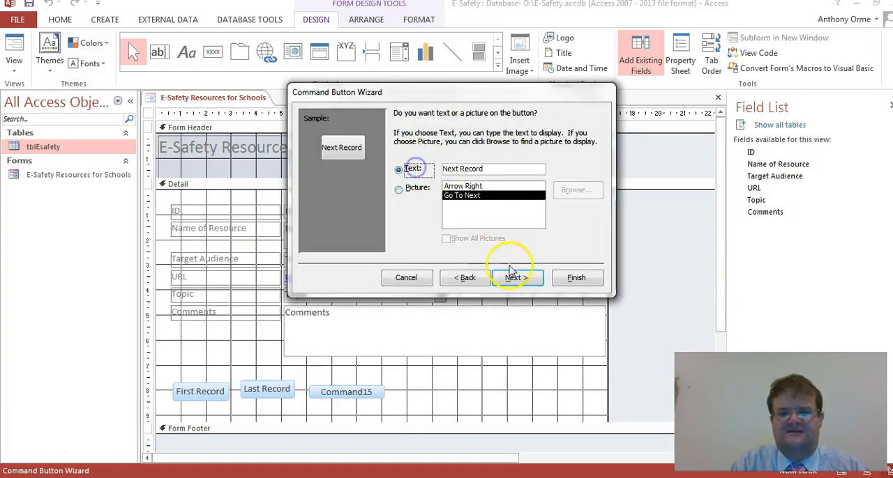
left_click(517, 277)
left_click(577, 279)
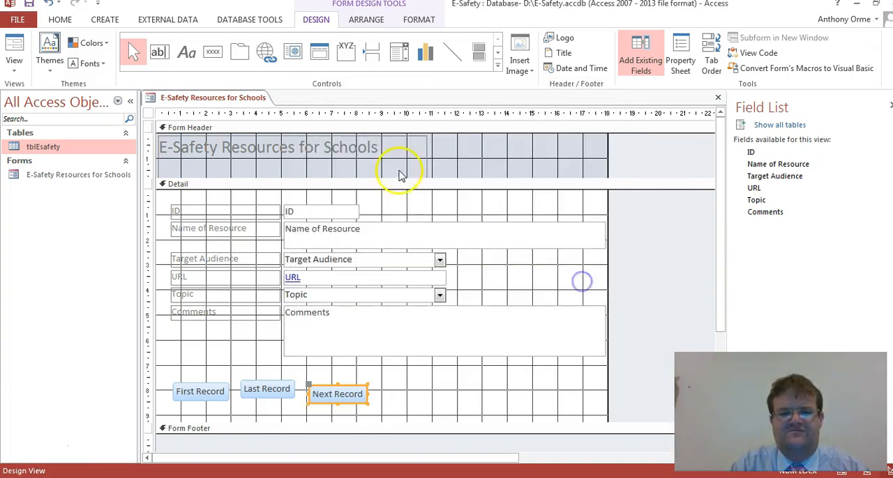
- Add a Go To Previous Record command button beside the Next Record button, showing the text "Previous Record"
left_click(212, 52)
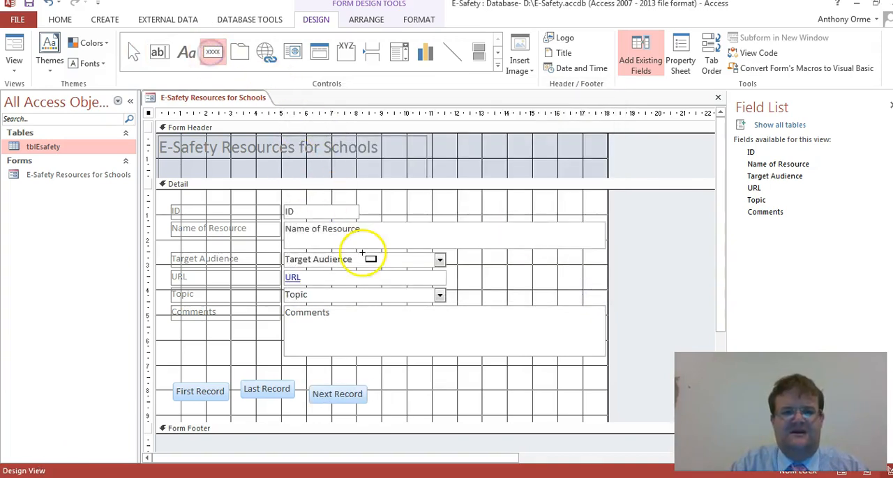
left_click(383, 387)
left_click(534, 225)
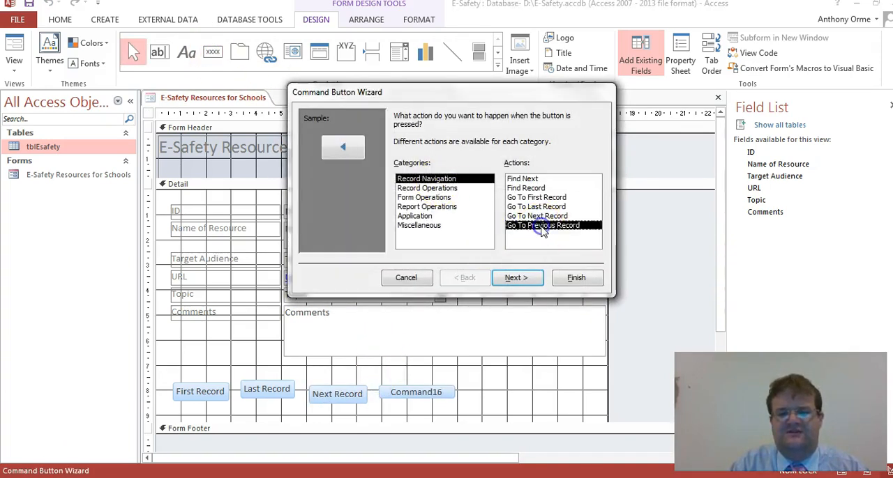
left_click(516, 277)
left_click(398, 170)
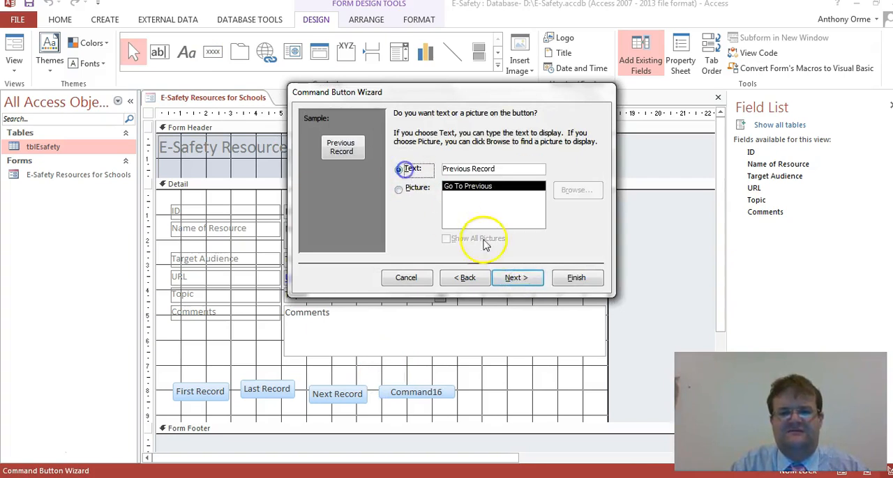
left_click(516, 278)
left_click(576, 277)
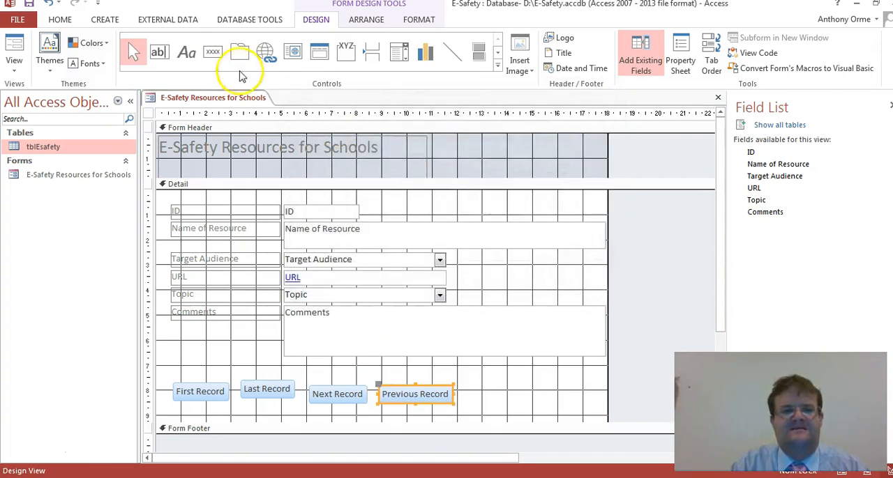
- Add an Add New Record command button beside the Previous Record button, showing the text "Add Record"
left_click(213, 51)
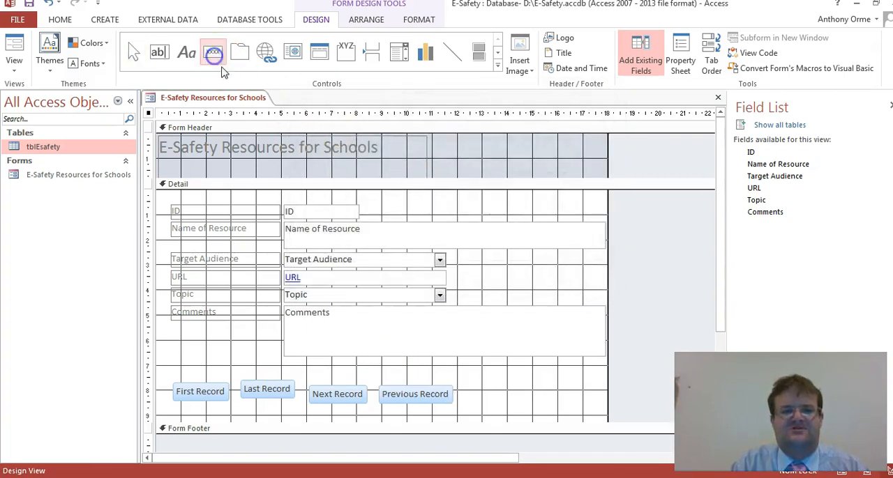
left_click(466, 399)
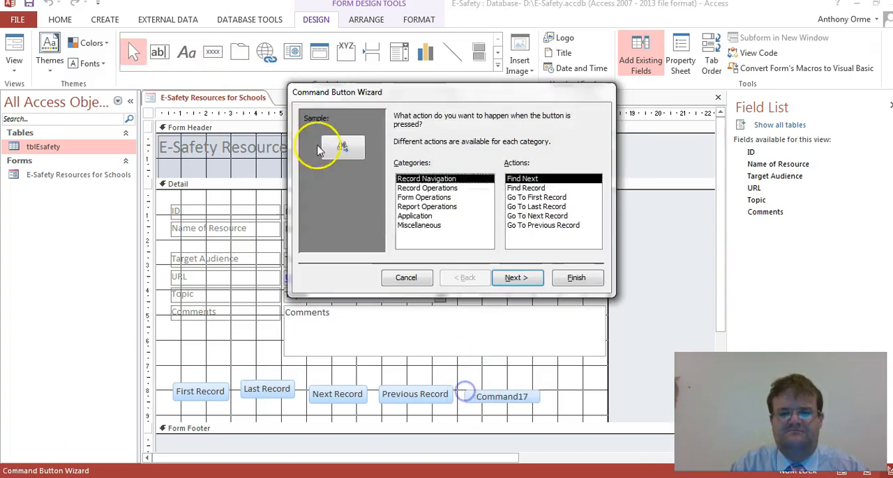
left_click(415, 188)
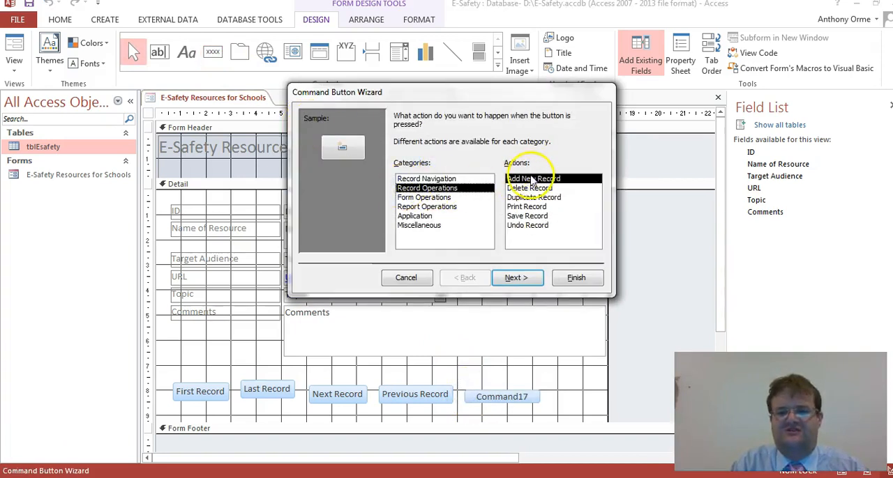
left_click(522, 276)
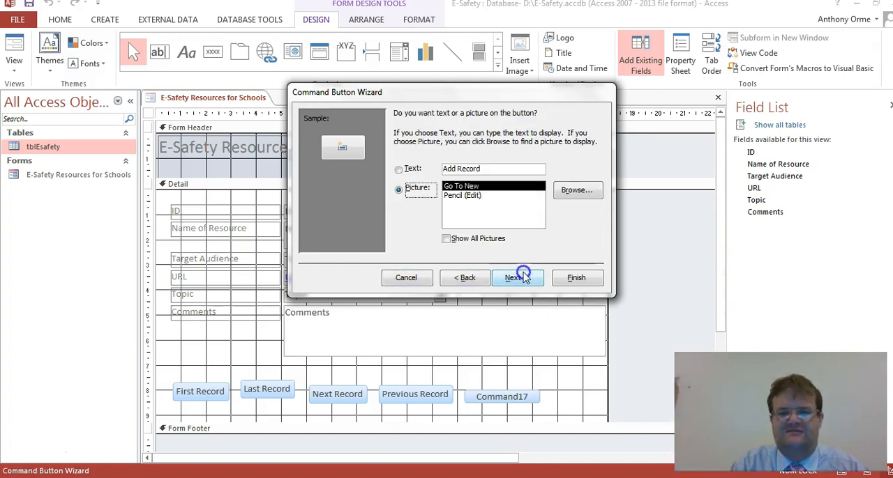
left_click(399, 169)
left_click(524, 277)
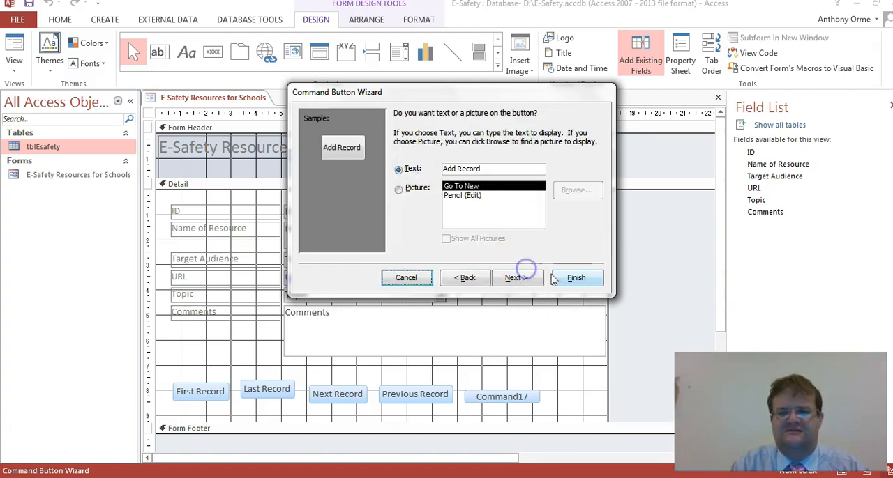
left_click(573, 277)
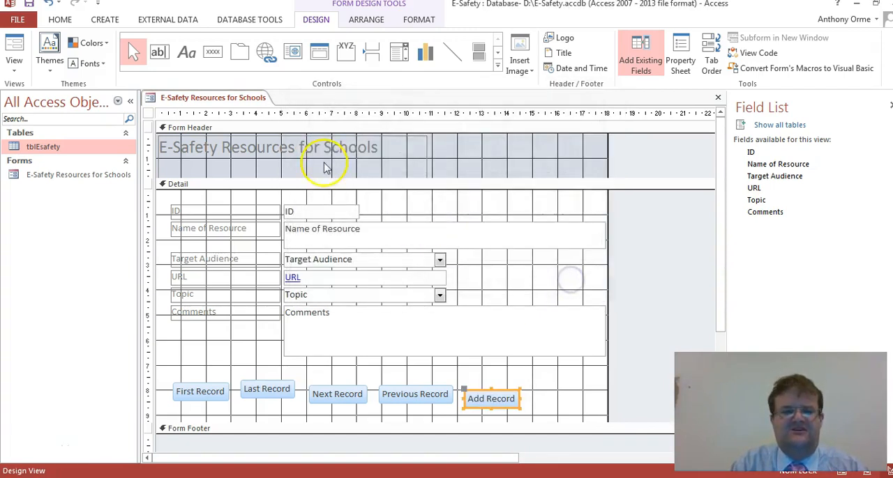
- Add a Delete Record command button beside the Add Record button, showing the text "Delete Record"
left_click(213, 52)
left_click(529, 386)
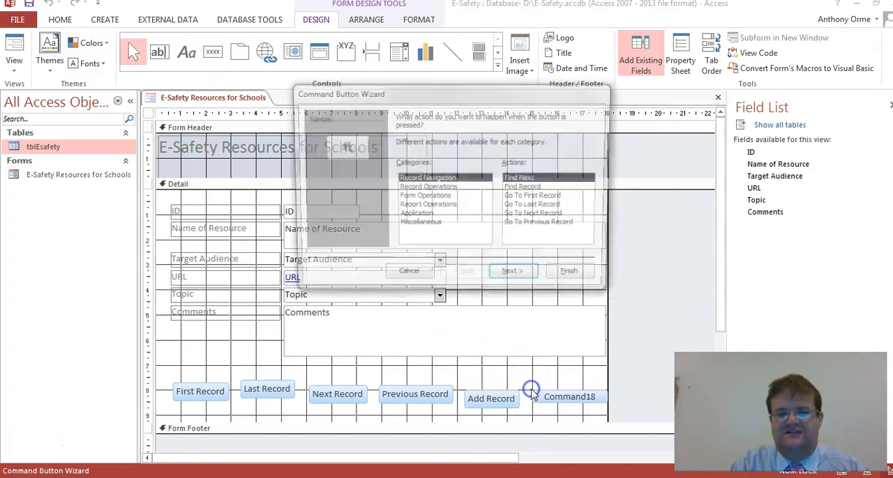
left_click(417, 188)
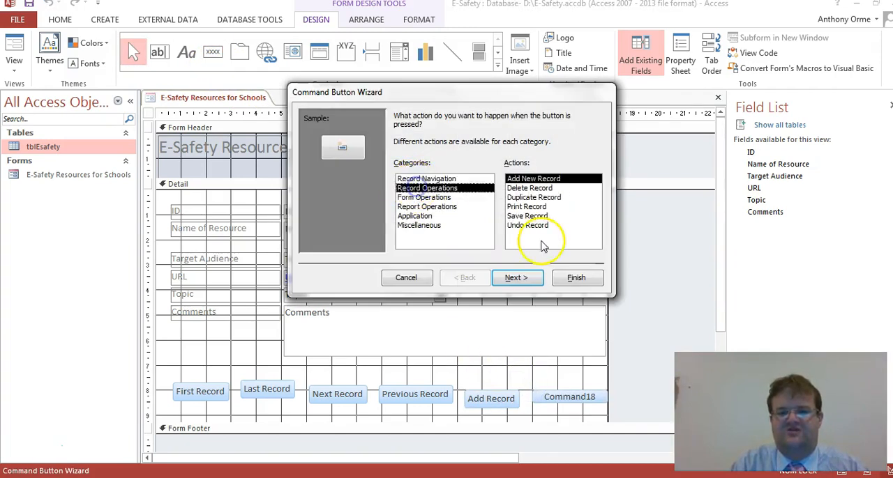
left_click(528, 188)
left_click(520, 279)
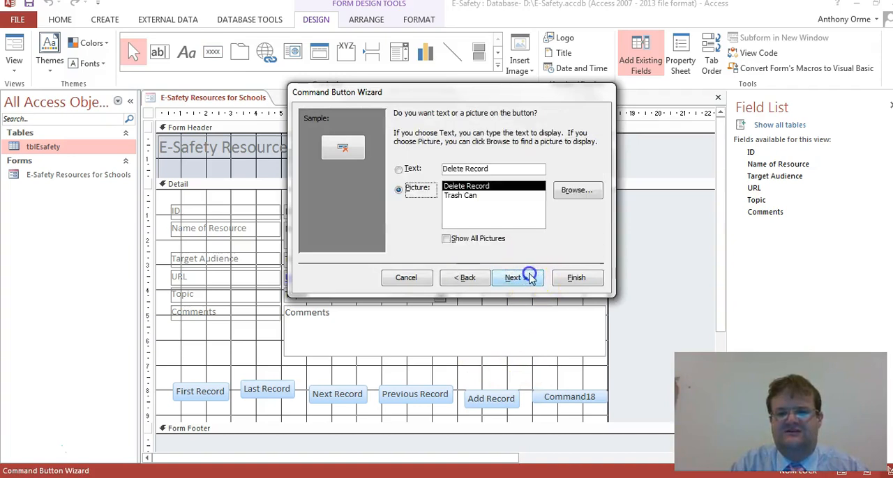
left_click(399, 170)
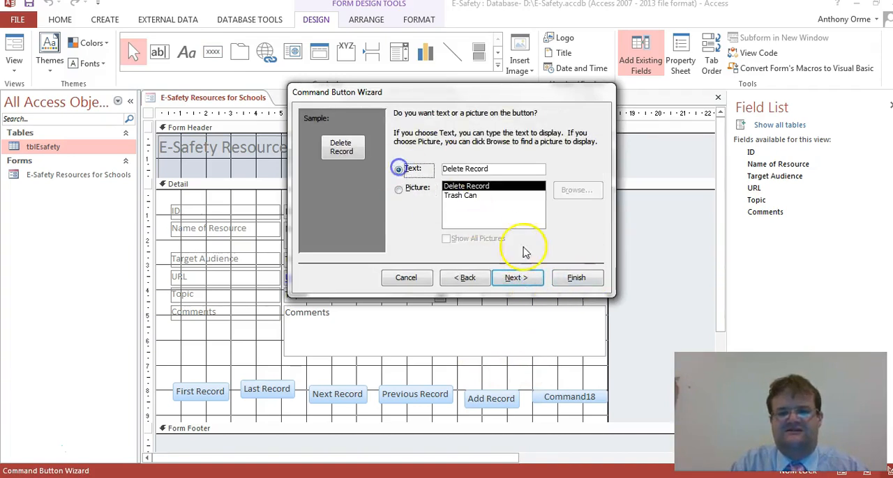
left_click(576, 278)
- Space the six command buttons equally in the horizontal direction and align them to the top
left_click_drag(567, 378, 173, 413)
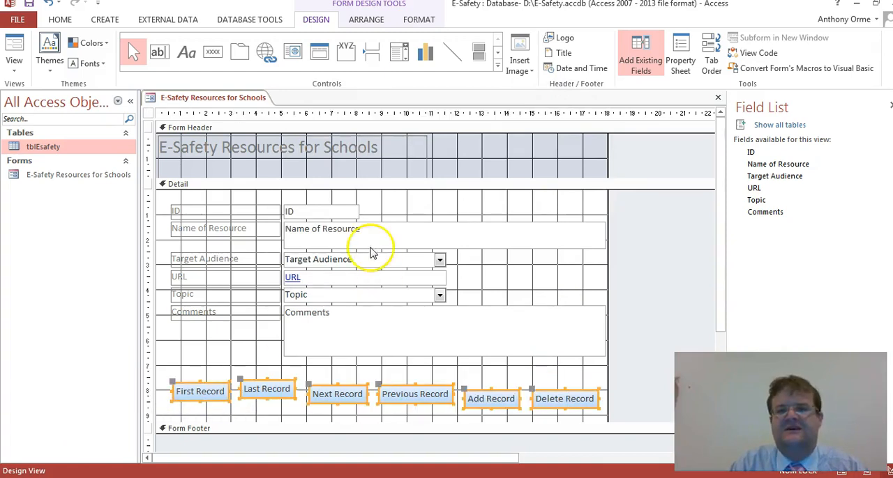
left_click(360, 25)
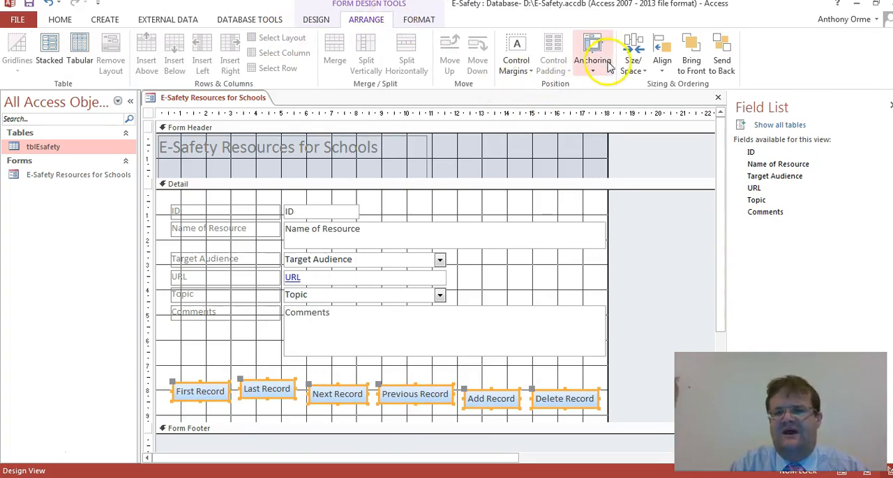
left_click(635, 66)
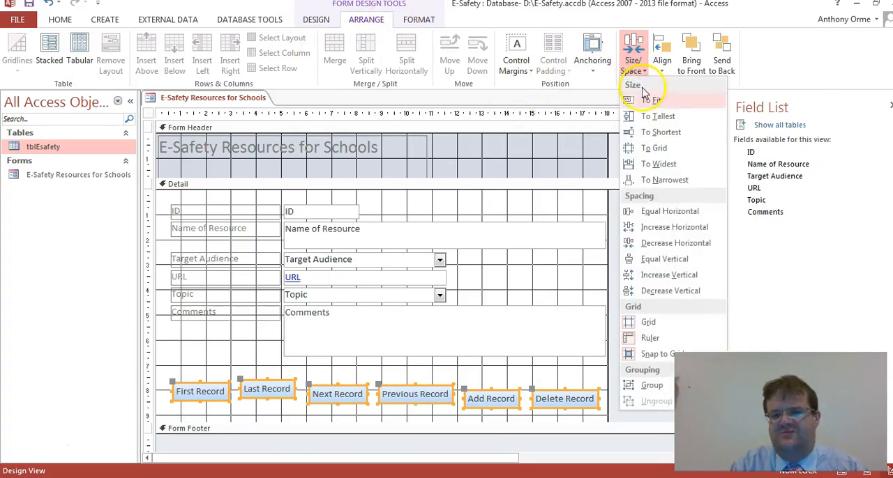
left_click(669, 218)
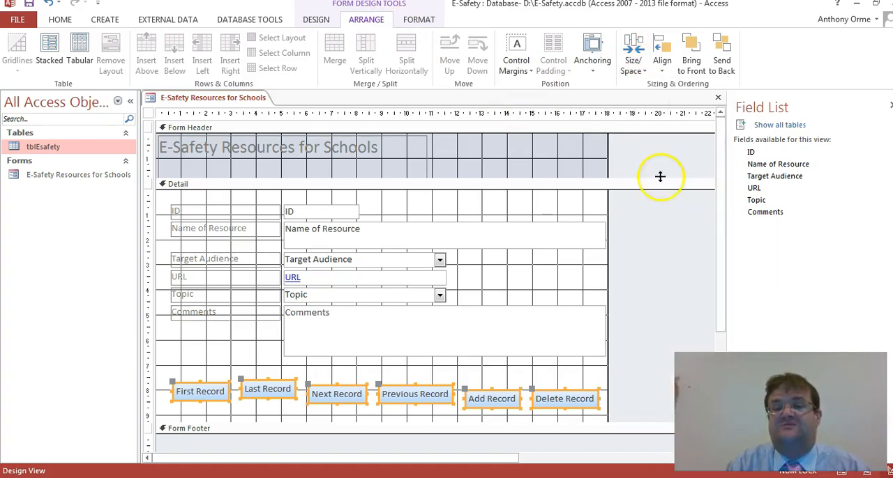
left_click(663, 72)
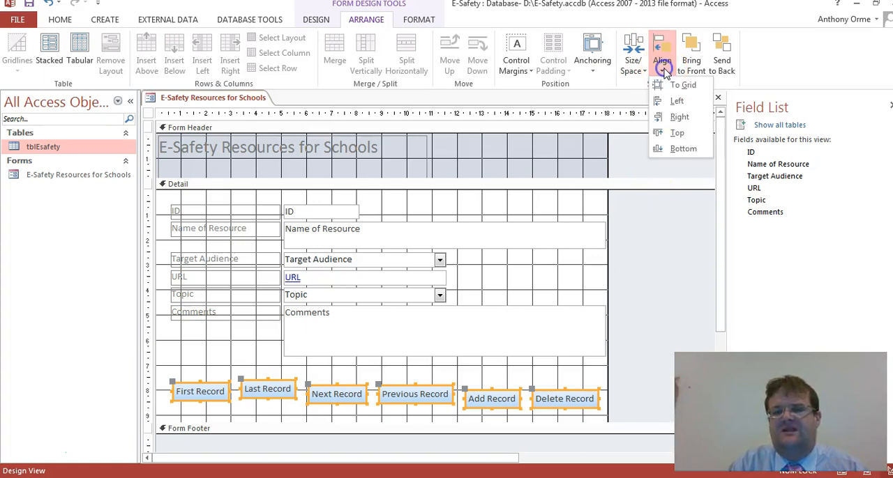
left_click(686, 133)
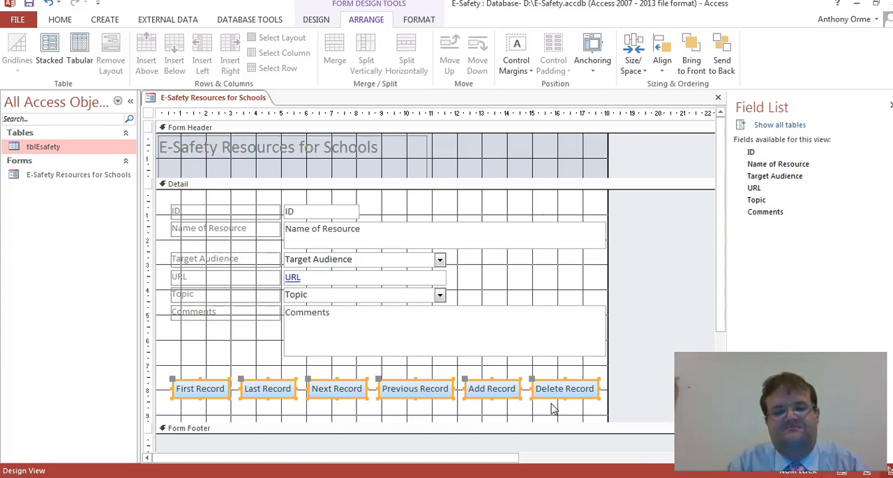
- Extend the Detail section to about 10.1 cm high and move all its controls down to leave space above the ID field
left_click_drag(434, 424, 433, 445)
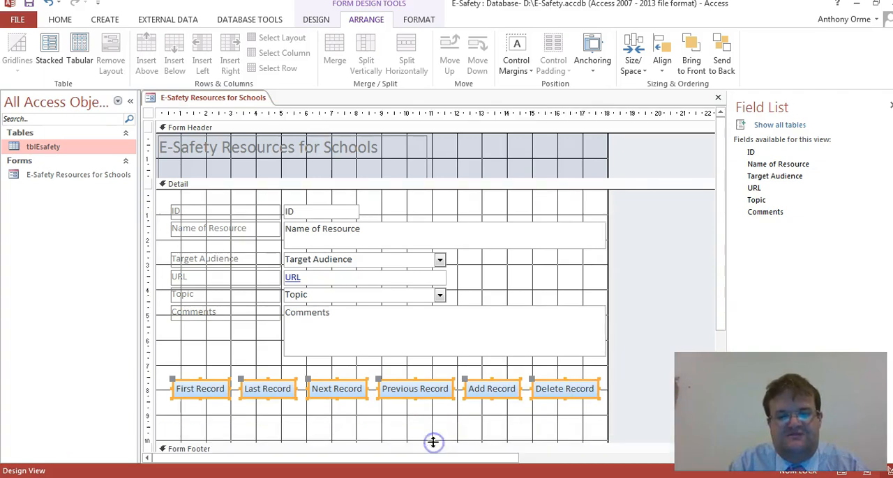
left_click(572, 427)
left_click_drag(572, 427, 190, 244)
left_click(175, 199)
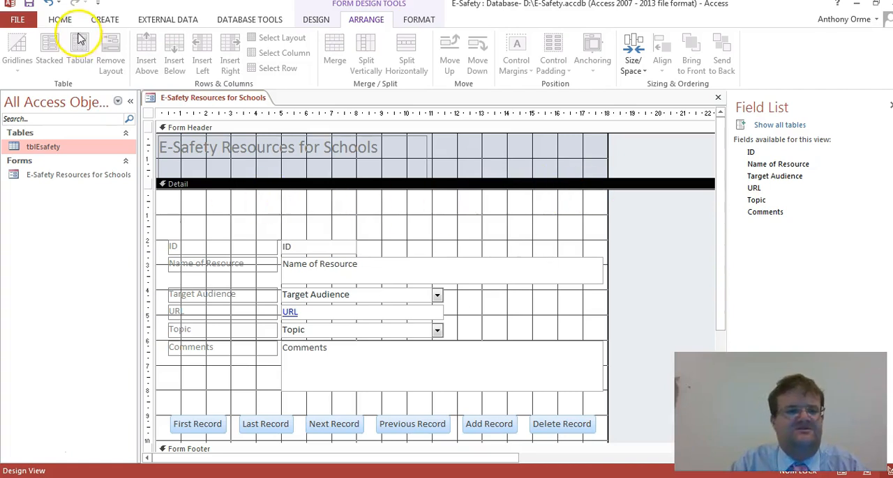
- Add a label about 16.8 by 1.4 cm above ID, starting "Here are records of different e-safety resources that you may use in school with your students"
left_click(315, 21)
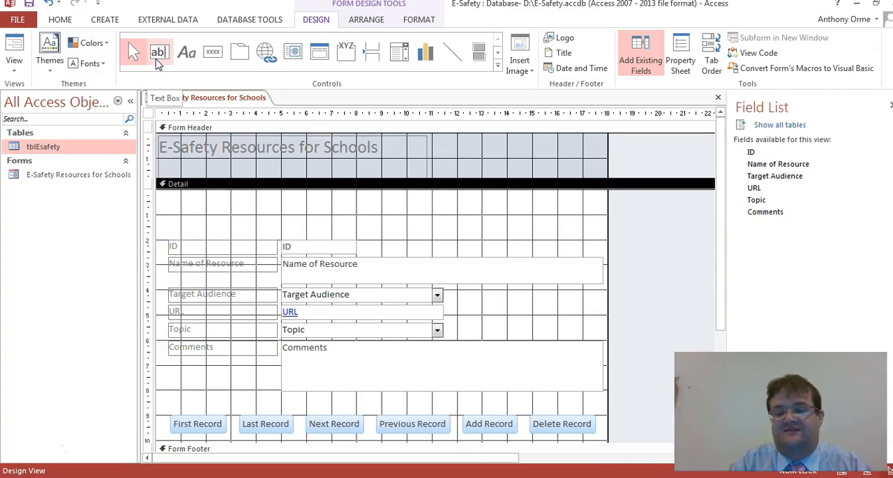
left_click(187, 52)
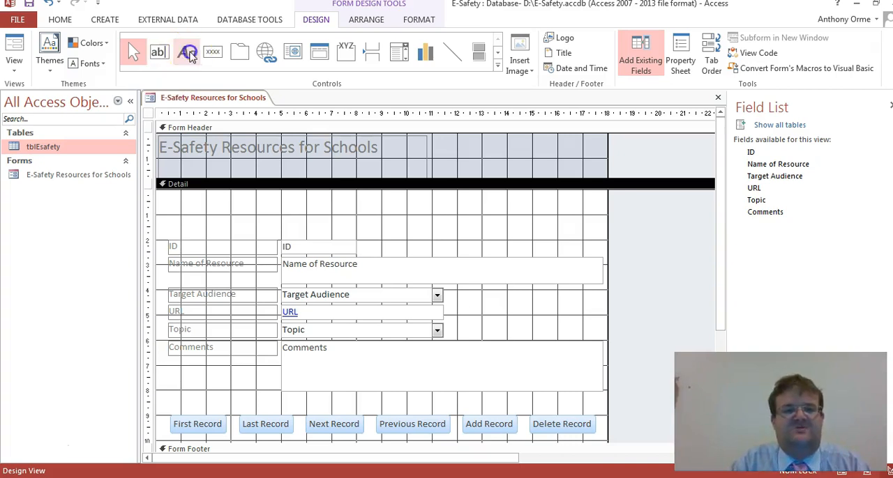
mouse_move(168, 199)
left_mouse_down()
mouse_move(542, 213)
mouse_move(589, 235)
left_mouse_up()
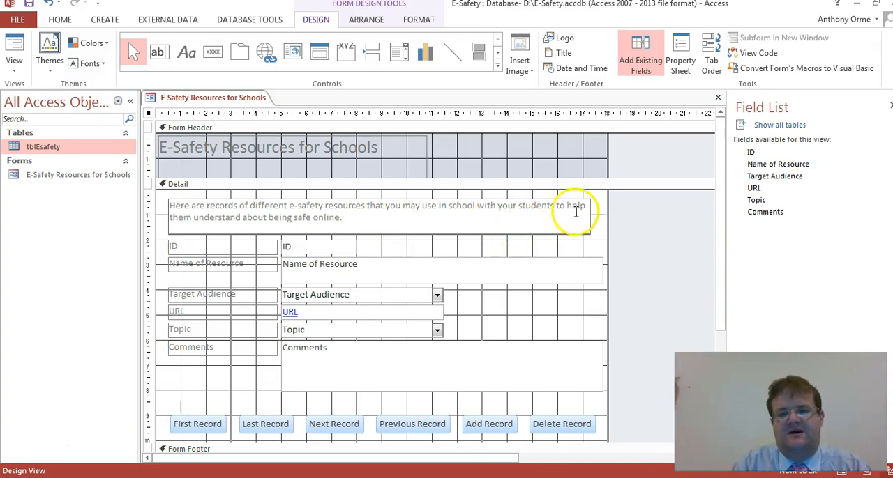
left_click(633, 212)
- Set the introductory label's font to Comic Sans MS and its font size to 12
left_click(589, 209)
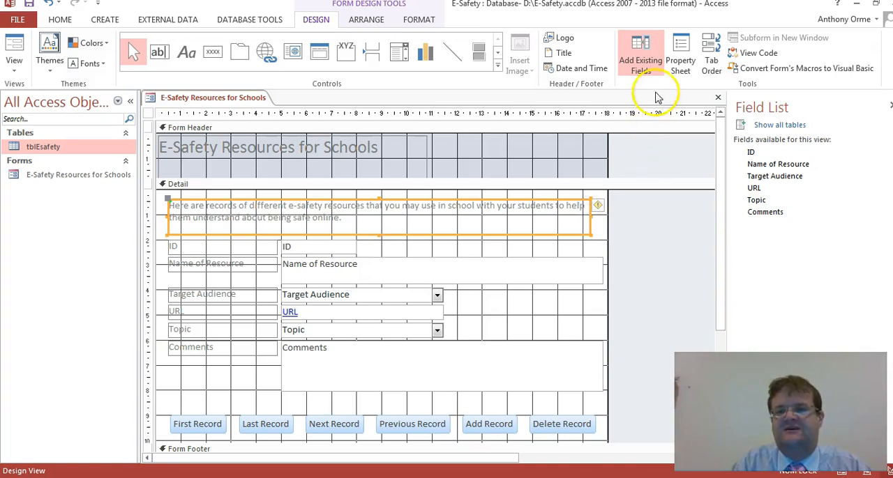
left_click(682, 50)
left_click(683, 51)
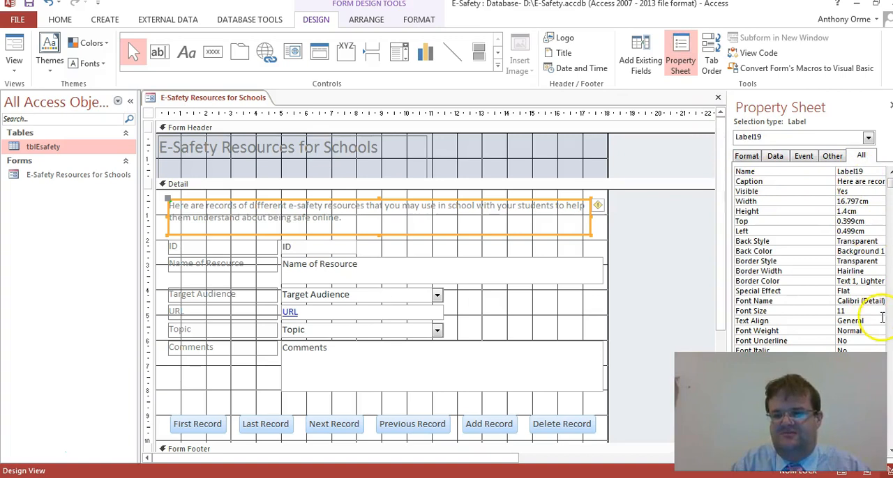
left_click(868, 301)
left_click(878, 302)
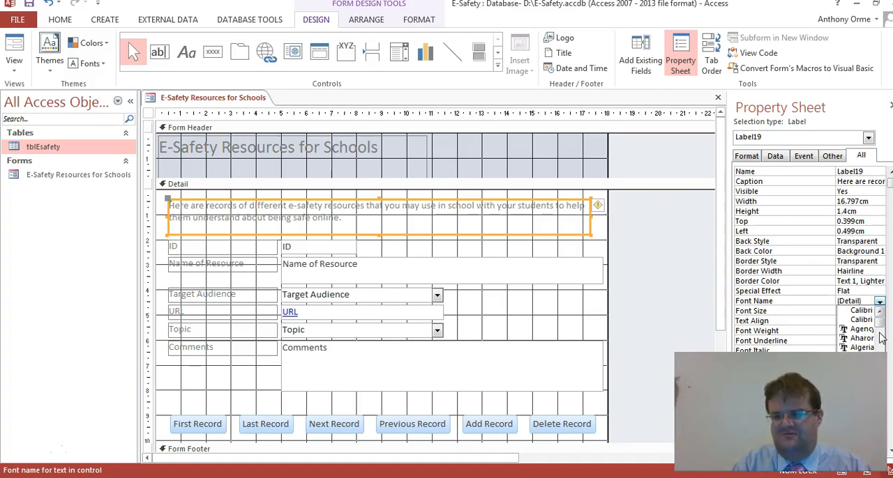
scroll(865, 332, "down", 15)
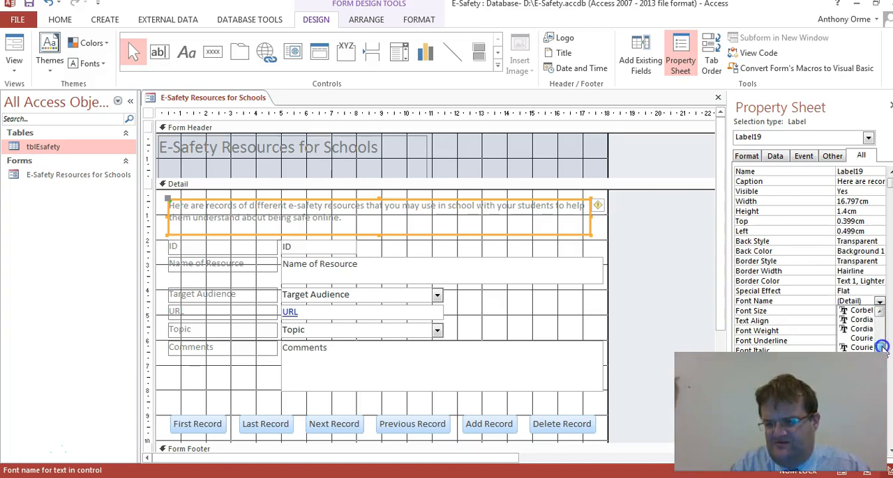
scroll(883, 350, "up", 2)
scroll(883, 347, "up", 4)
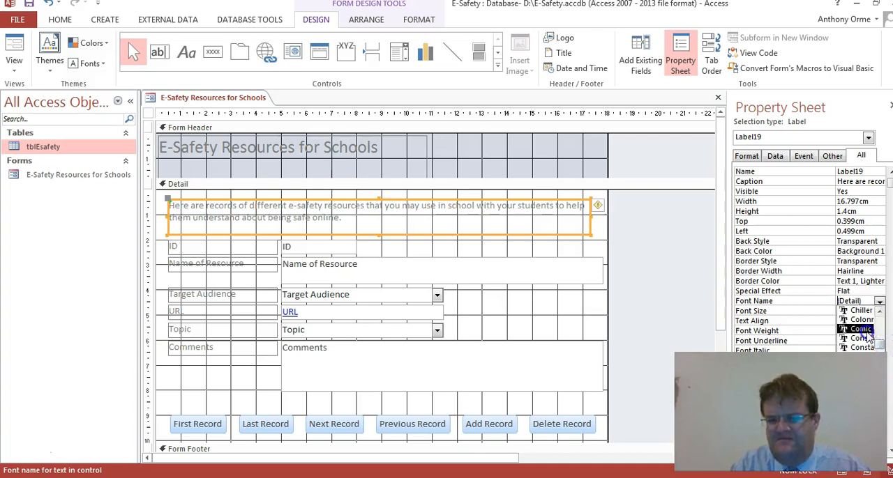
left_click(862, 330)
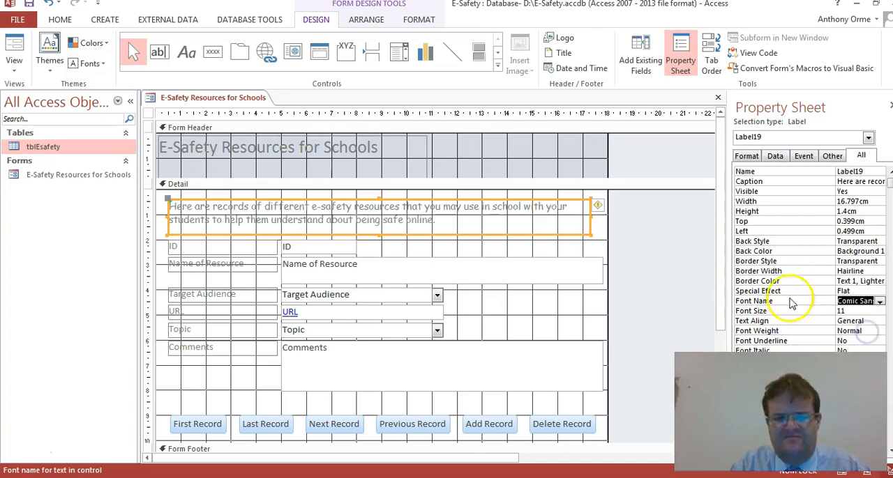
left_click(855, 311)
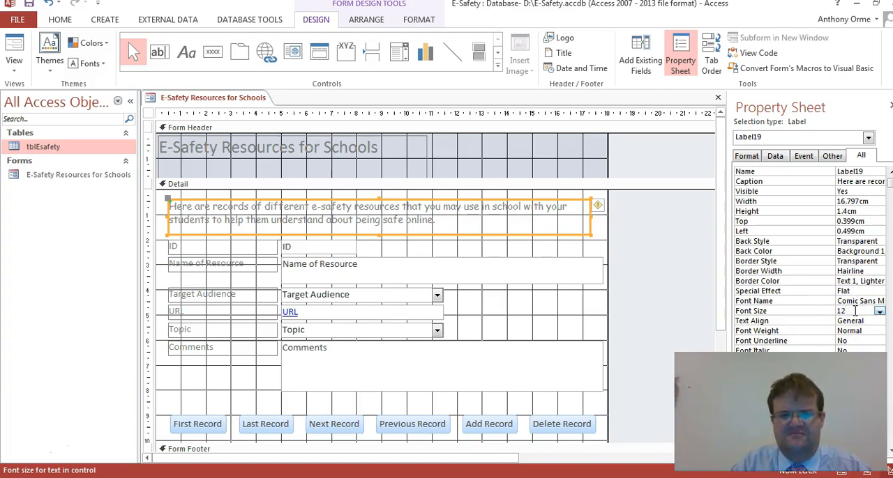
key("Return")
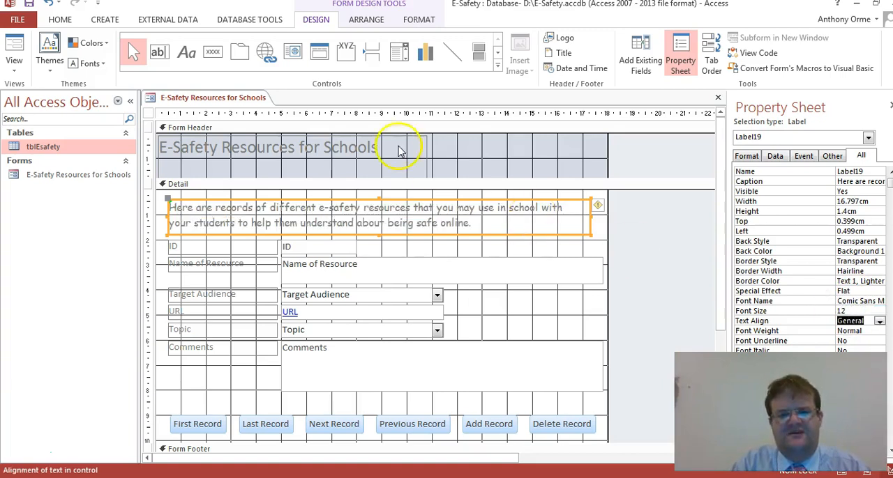
- Widen the form header's title label to about 17.5 cm and set its text alignment to Center
left_click(425, 148)
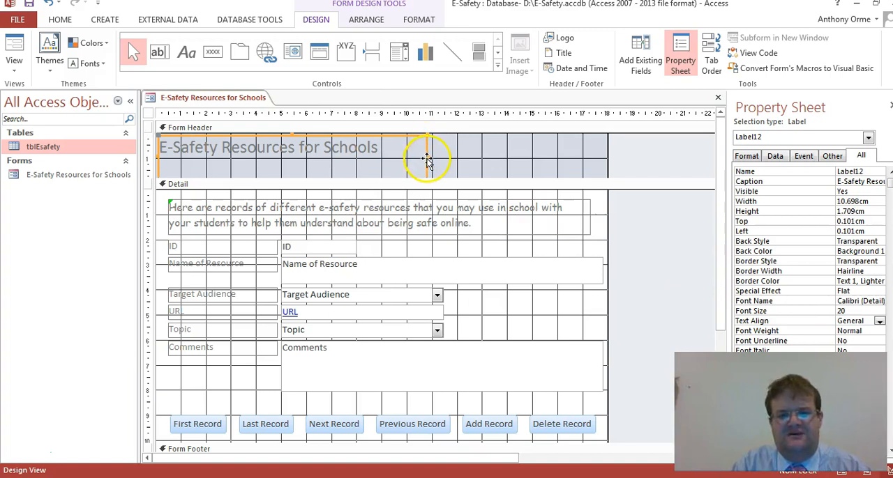
left_click_drag(428, 158, 598, 146)
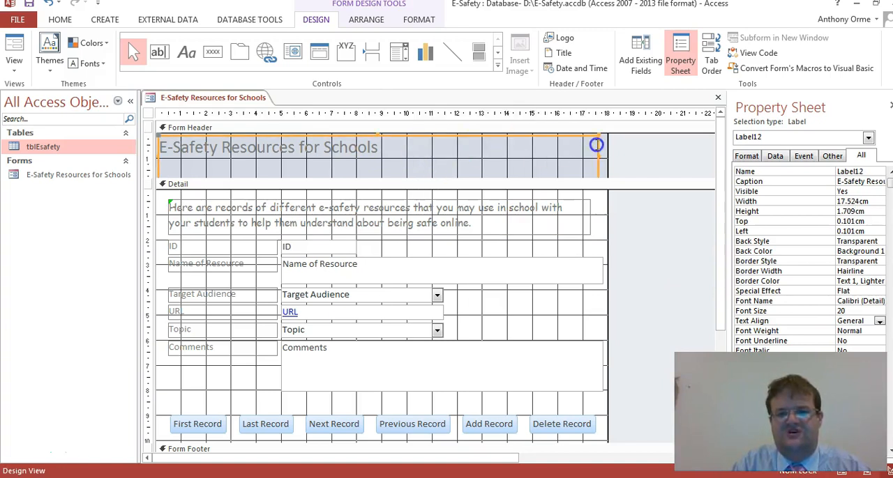
left_click(746, 156)
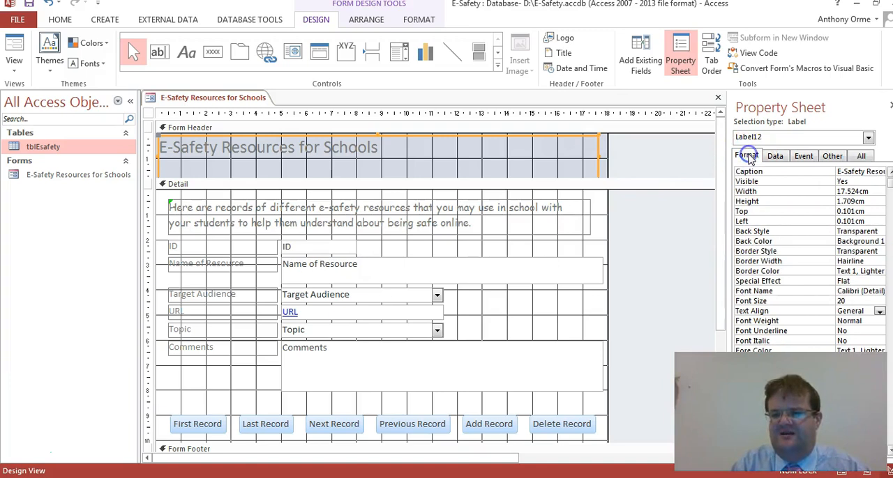
left_click(879, 312)
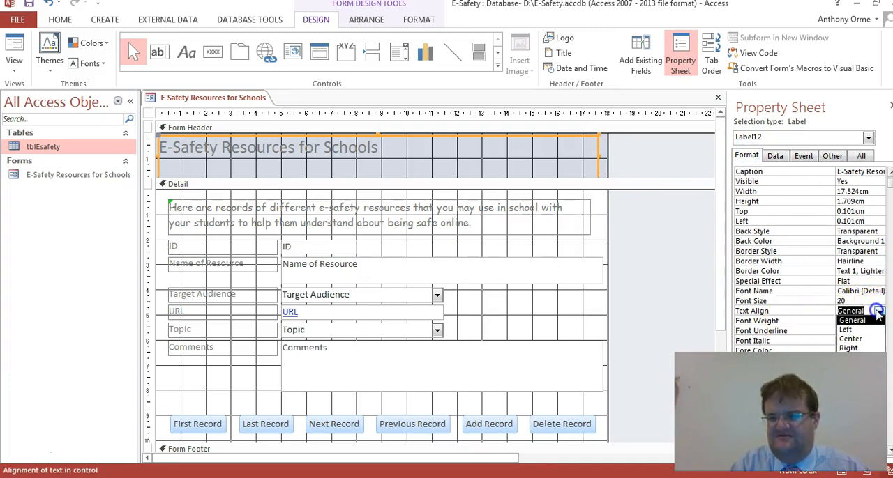
left_click(863, 340)
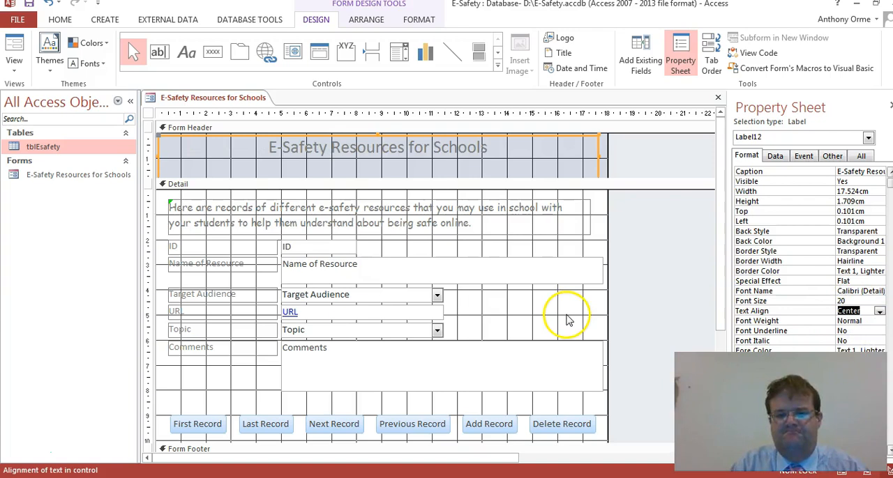
left_click(527, 312)
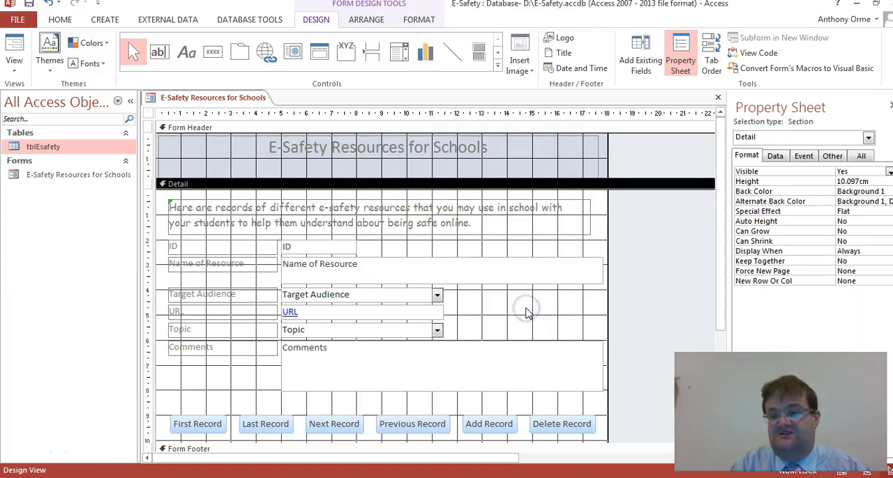
left_click(771, 154)
left_click(745, 156)
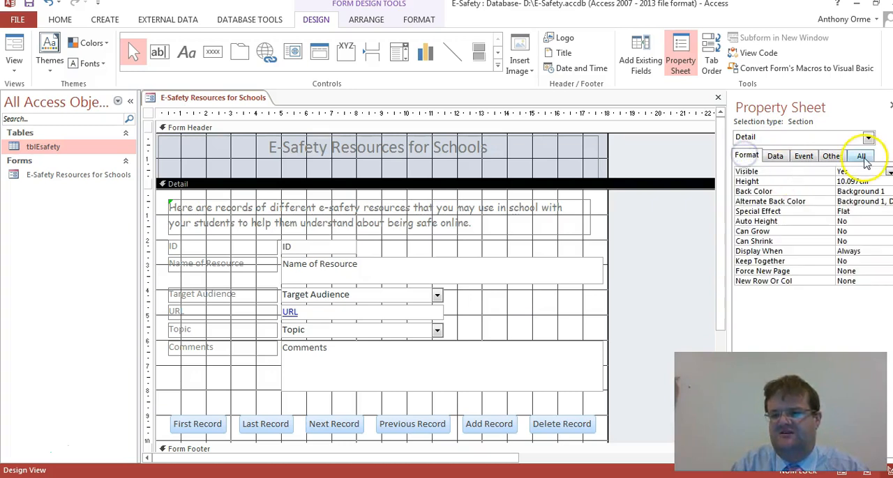
left_click(802, 156)
left_click(859, 157)
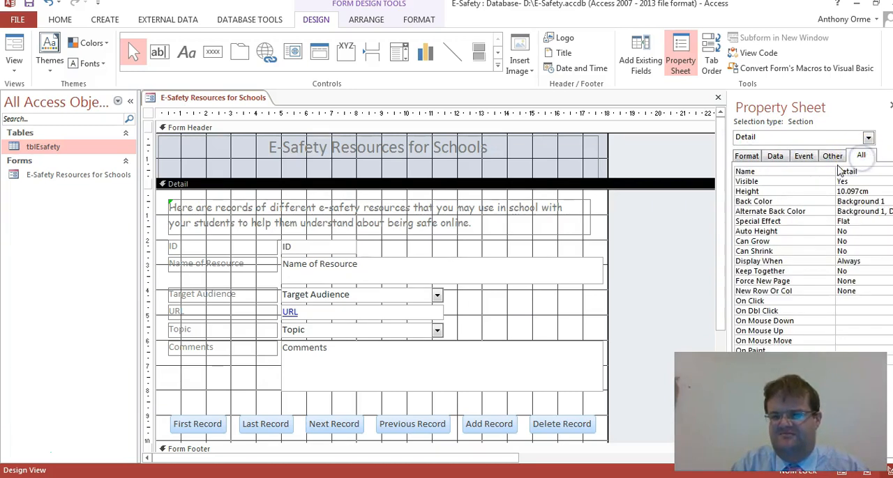
left_click(744, 157)
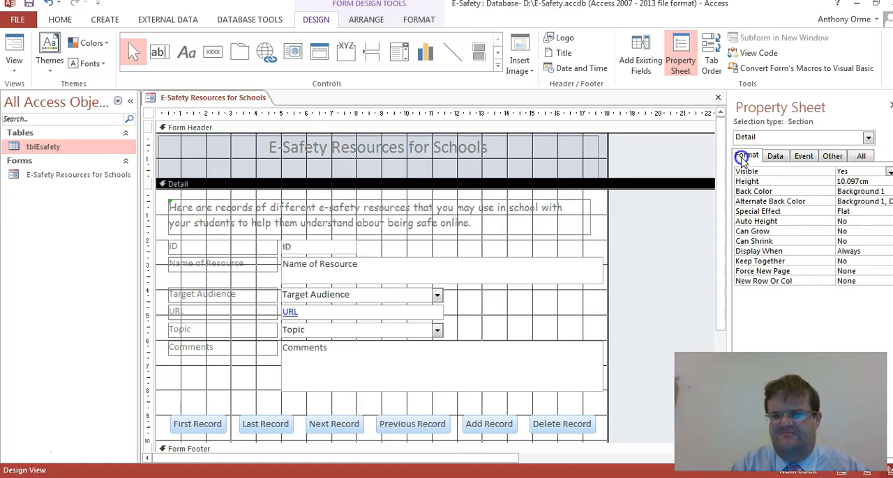
- Set the Detail section's background colour to the light blue Accent 1 tint from the theme colours
left_click(882, 192)
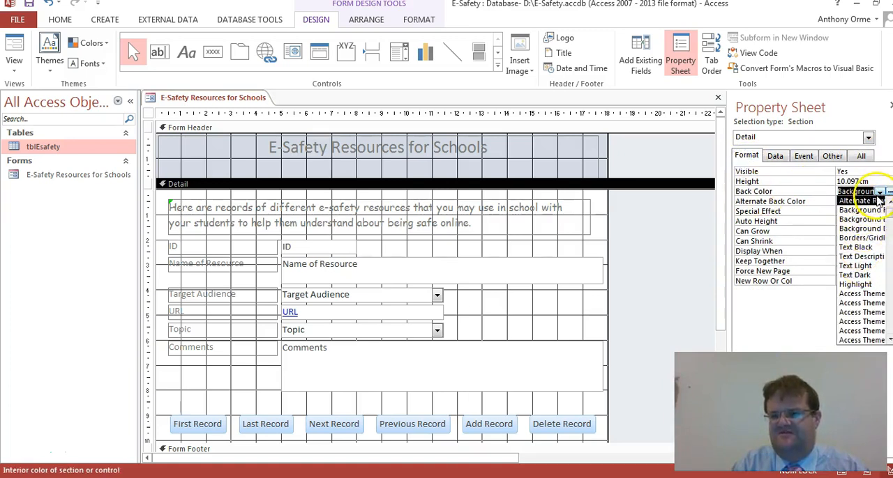
left_click(888, 191)
left_click(887, 193)
left_click(887, 192)
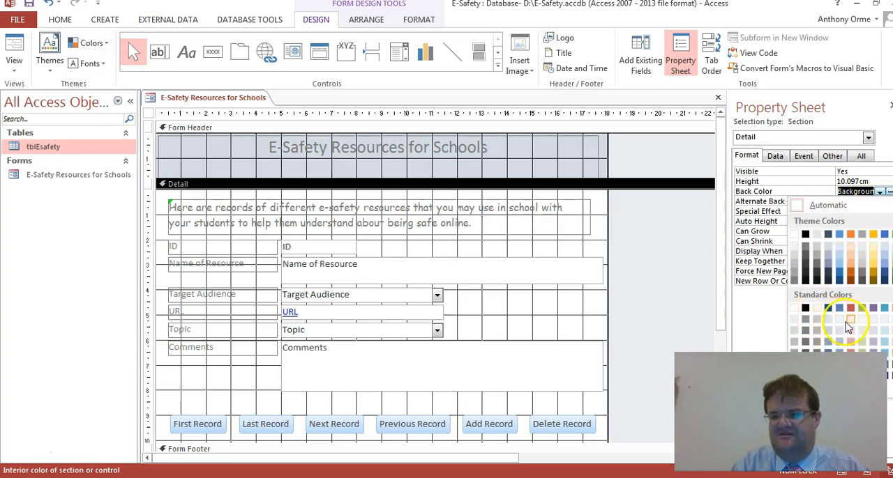
left_click(863, 253)
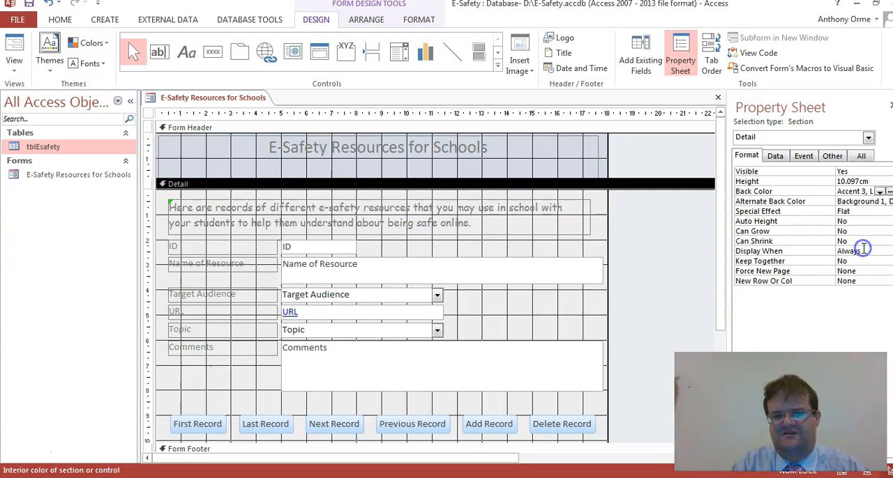
left_click(883, 193)
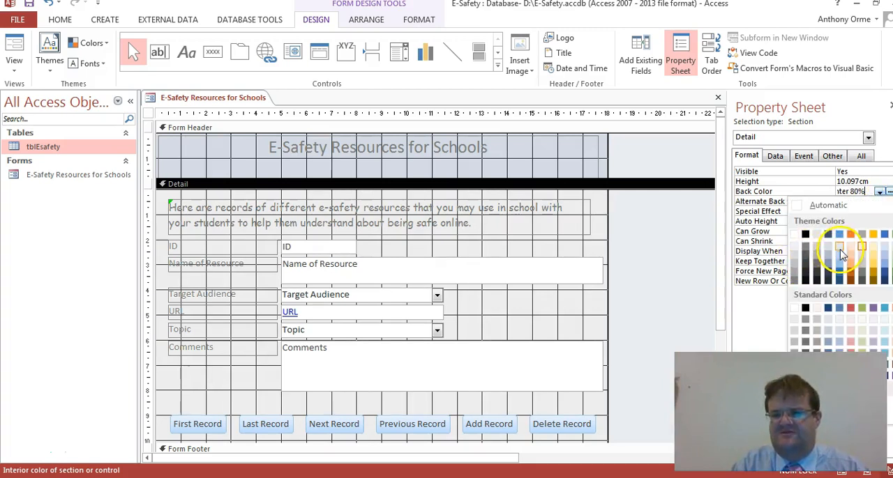
left_click(840, 255)
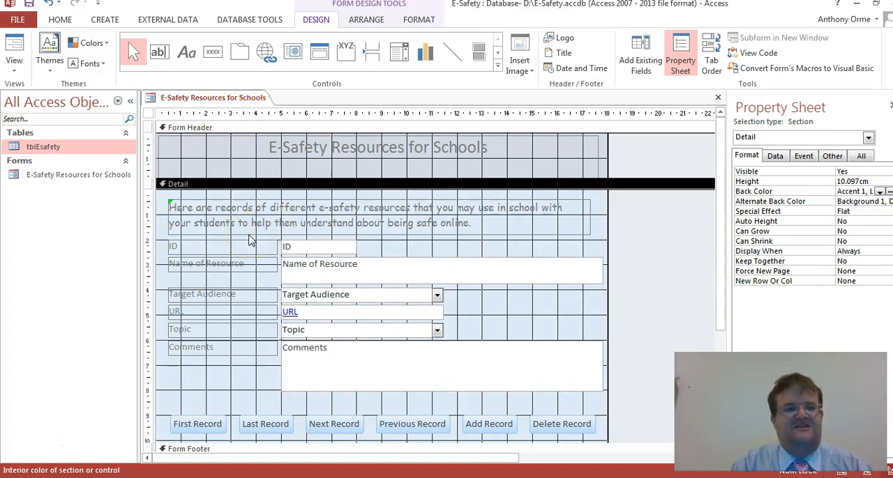
- Display the form in Form View and close it, saving the changes to its design
left_click(15, 73)
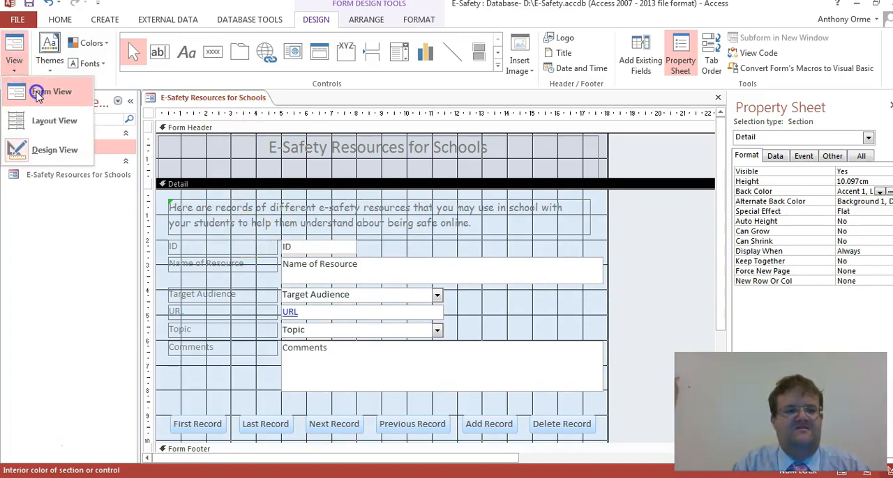
left_click(48, 92)
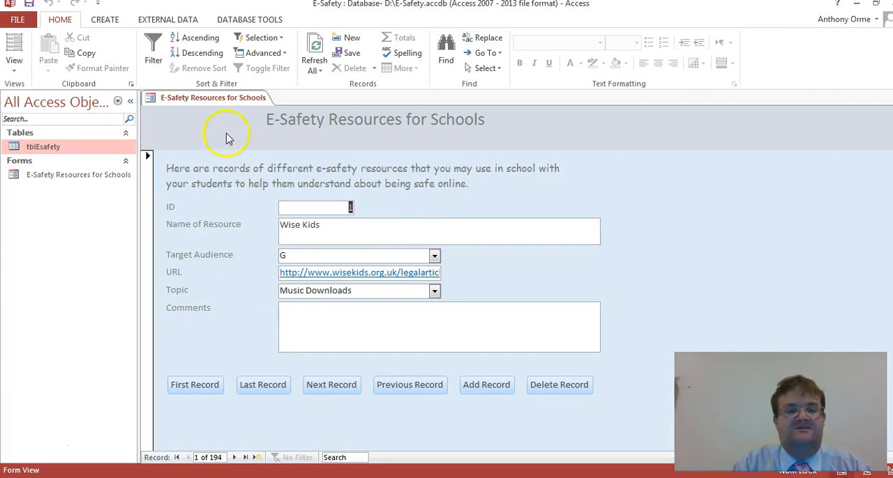
right_click(194, 99)
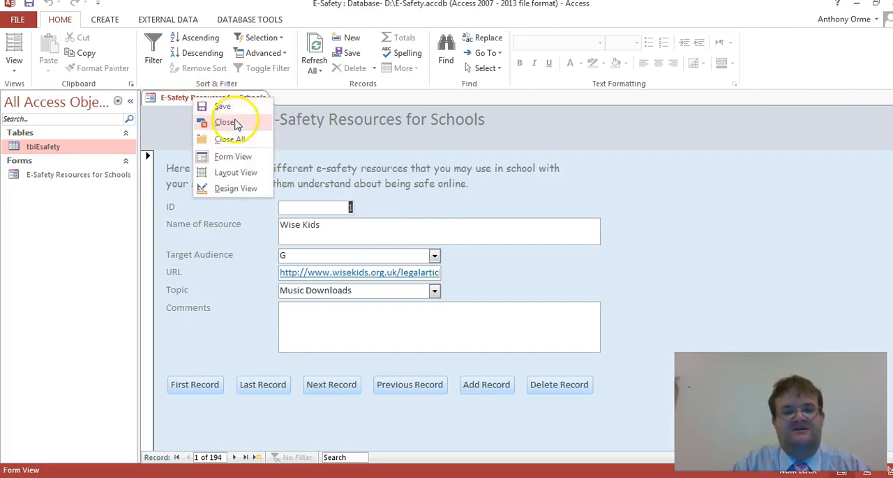
left_click(224, 123)
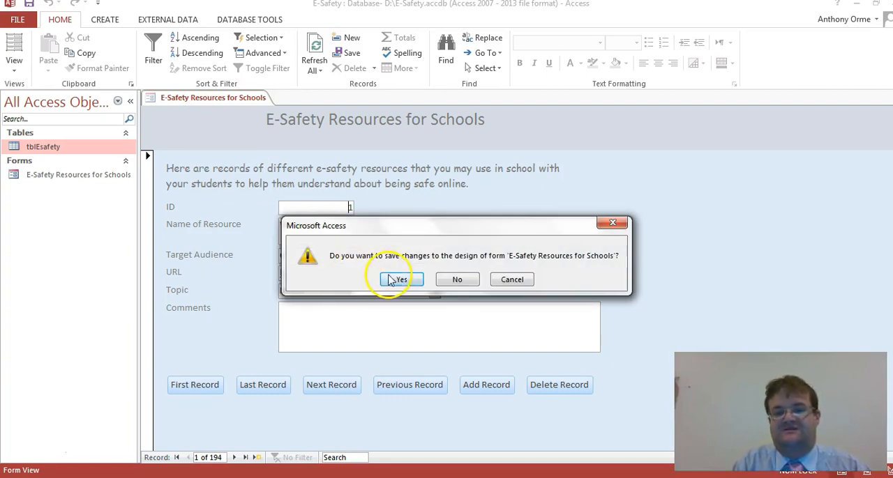
left_click(393, 281)
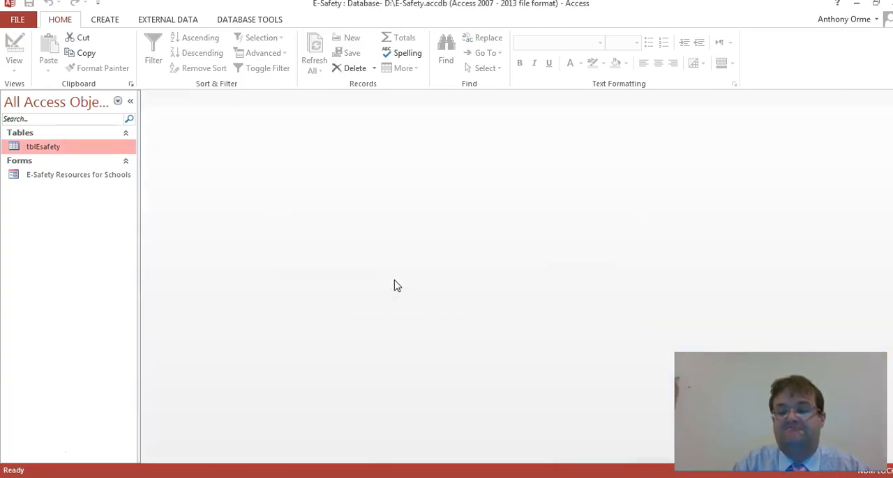